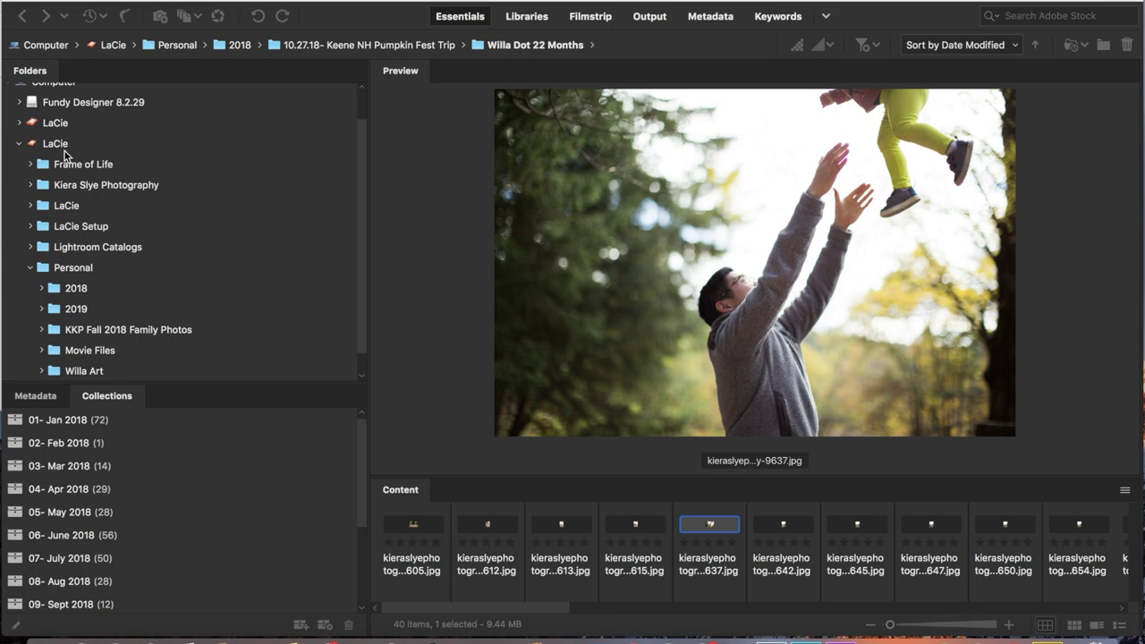
# Step: Collapse the LaCie drive, show the photo's metadata, and expand the second LaCie drive
pyautogui.click(20, 143)
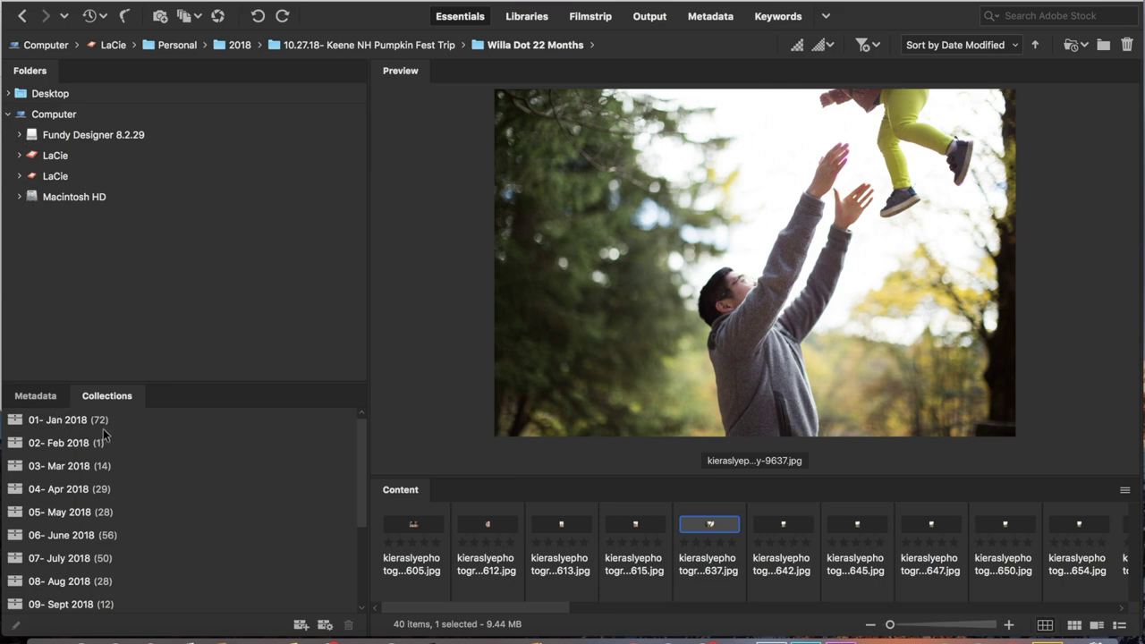
pyautogui.click(50, 404)
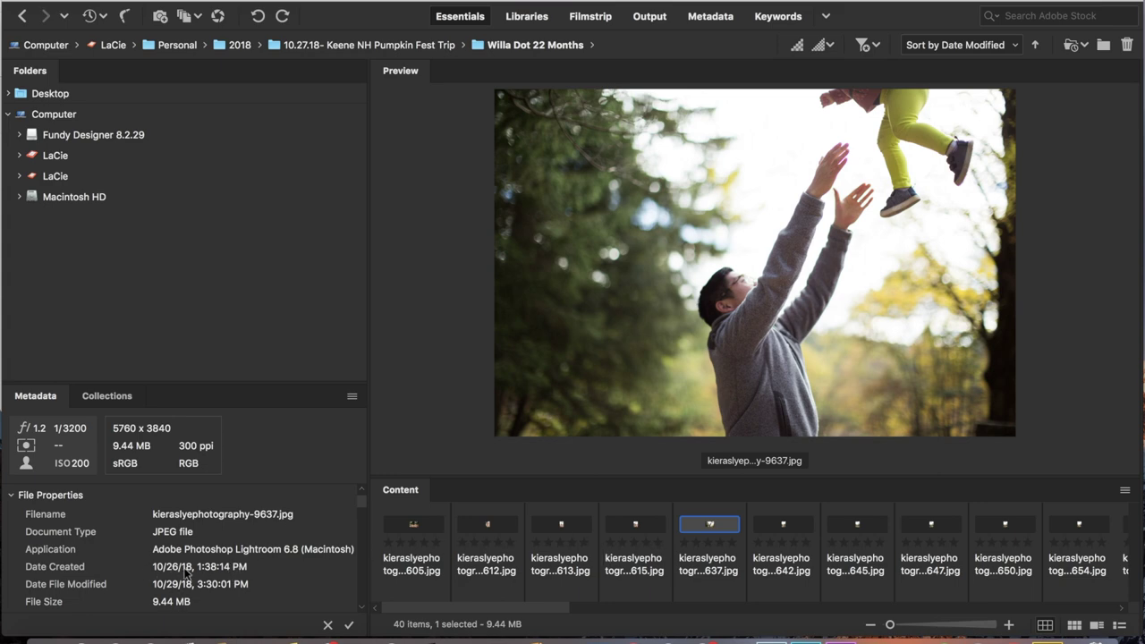
pyautogui.scroll(-5, 187, 573)
pyautogui.scroll(5, 187, 573)
pyautogui.scroll(-10, 186, 573)
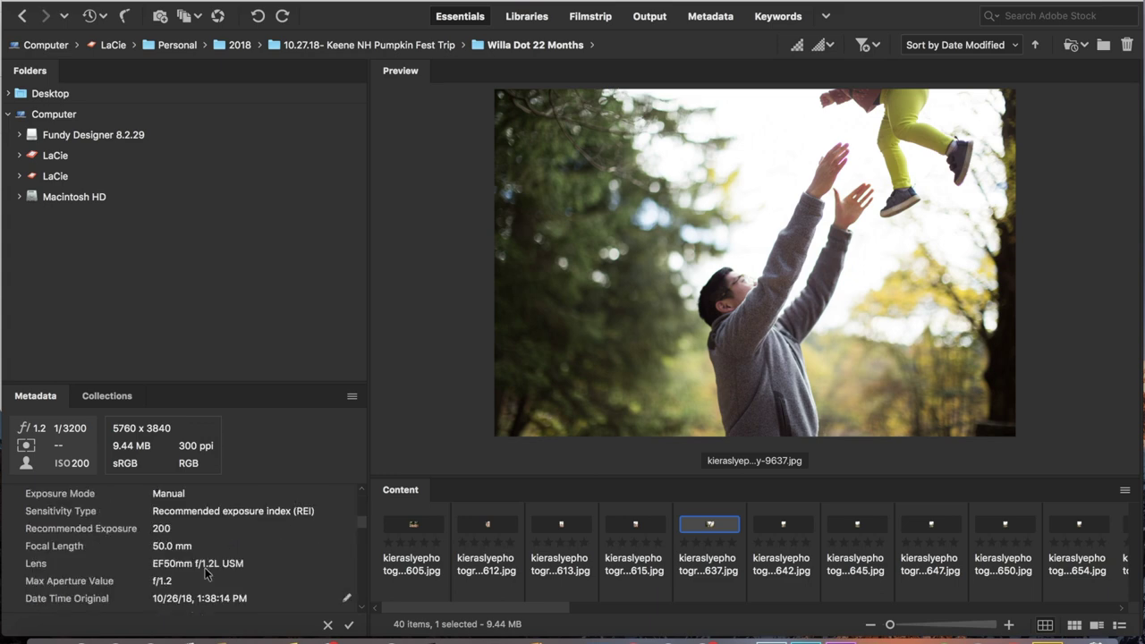
pyautogui.scroll(5, 204, 574)
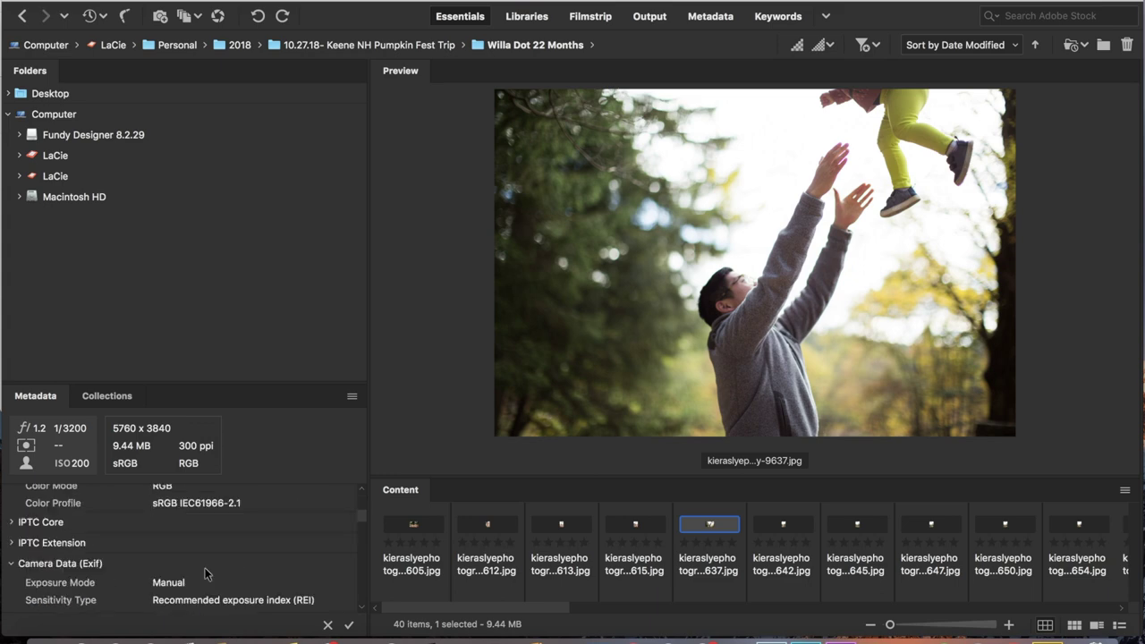
pyautogui.scroll(5, 205, 573)
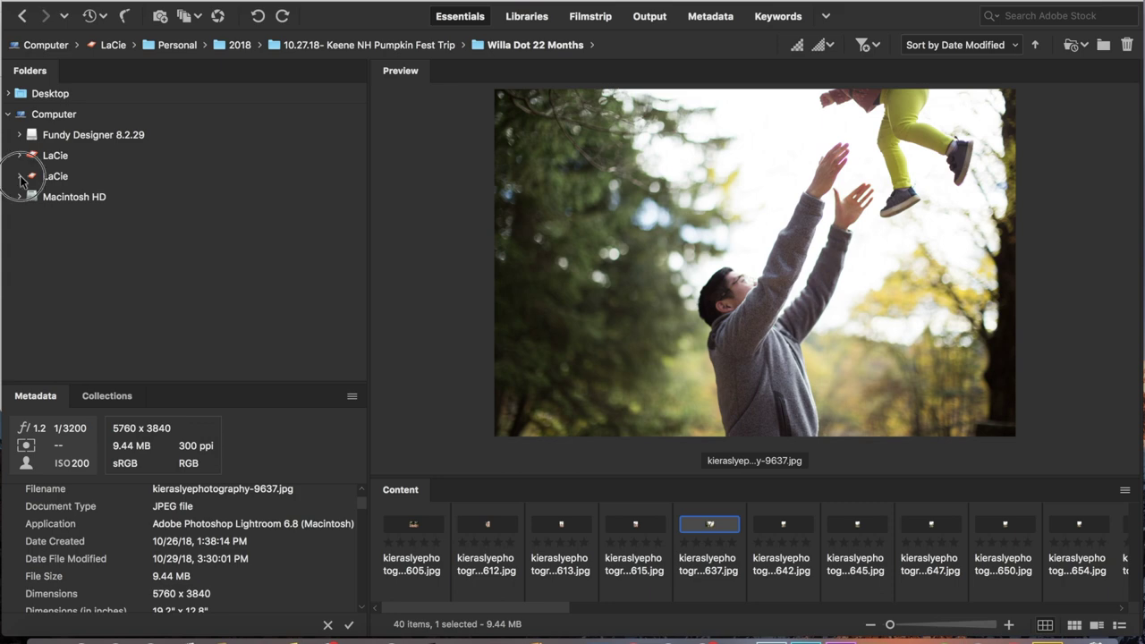
pyautogui.click(21, 179)
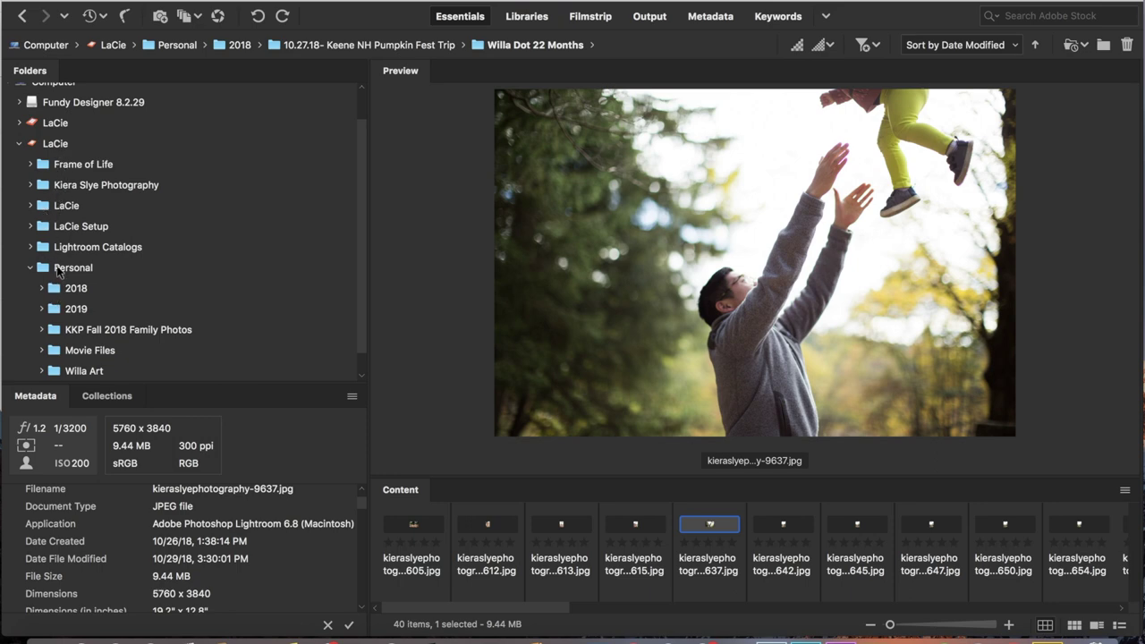
# Step: Expand Personal > 2018 and open the 2018 Best OF and Keene NH Pumpkin Fest Trip folders
pyautogui.click(58, 271)
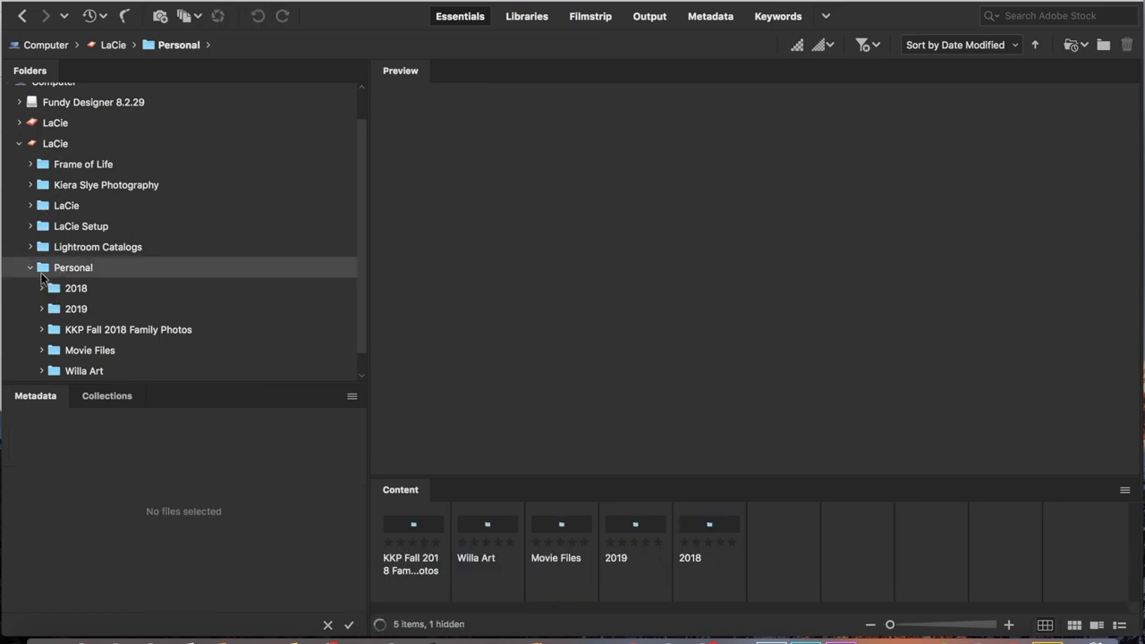
pyautogui.click(41, 288)
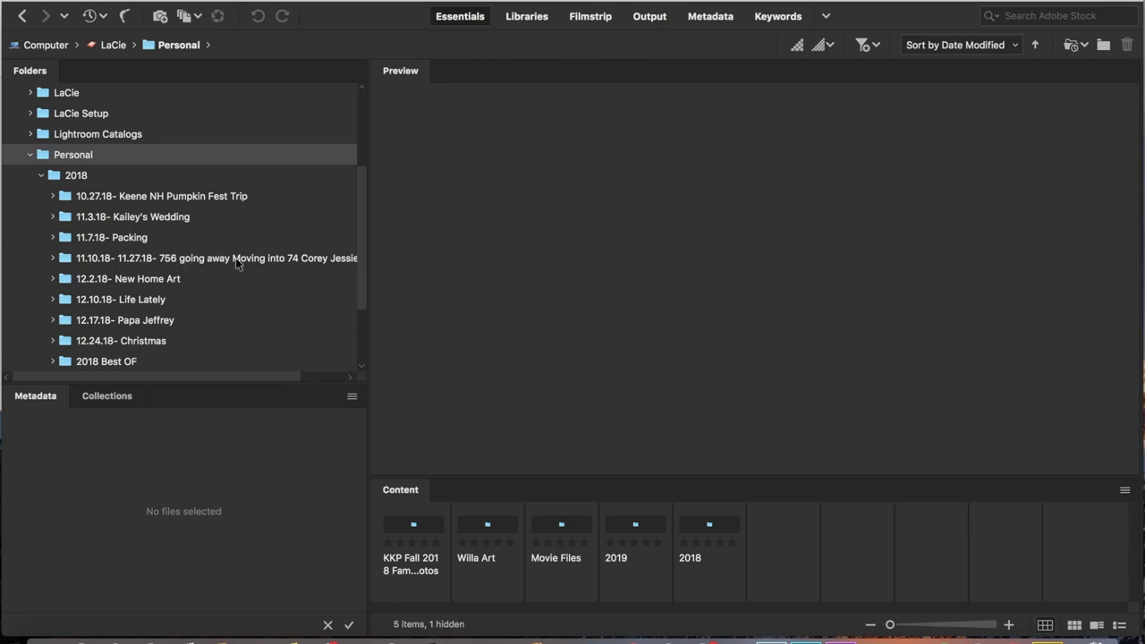
pyautogui.hscroll(3, 186, 267)
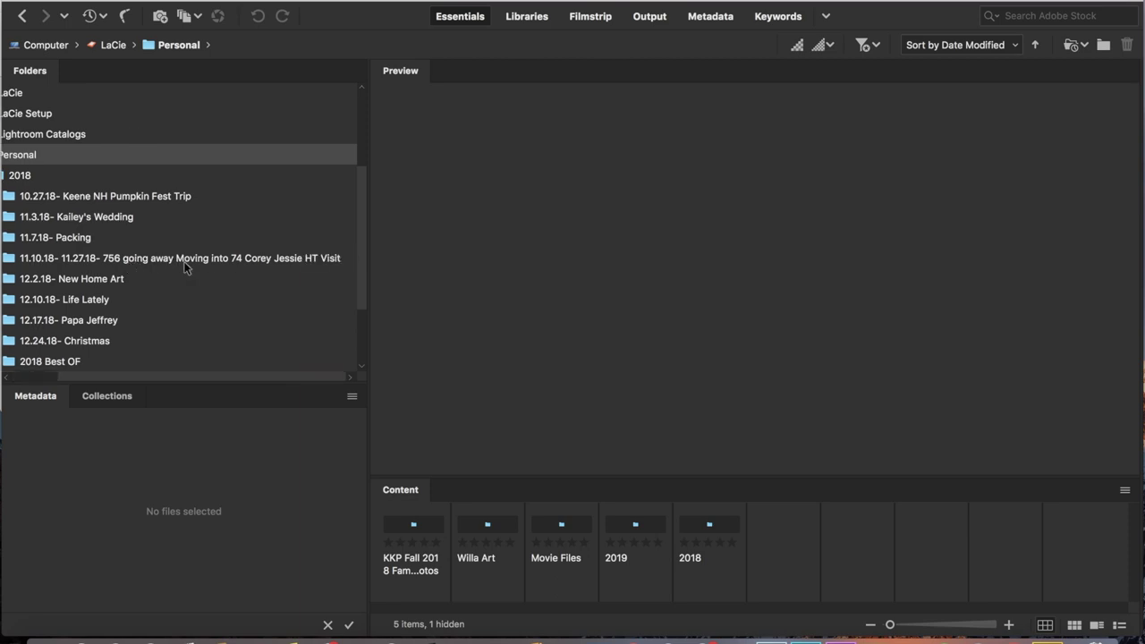
pyautogui.scroll(-3, 186, 267)
pyautogui.scroll(1, 186, 266)
pyautogui.scroll(3, 185, 267)
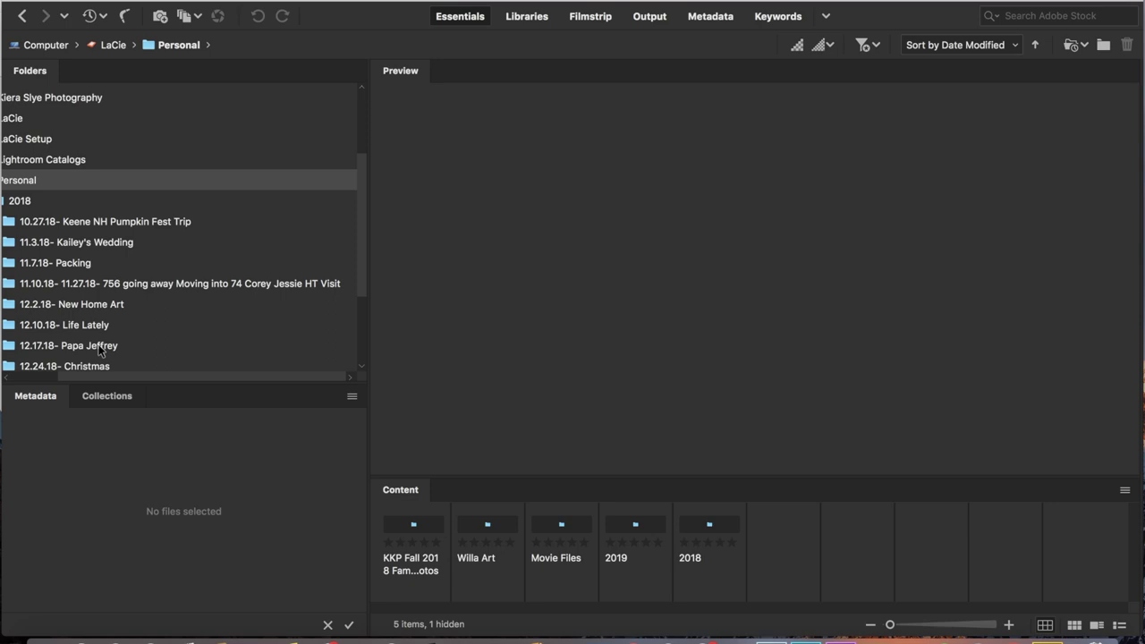
pyautogui.scroll(-4, 100, 350)
pyautogui.hscroll(-3, 100, 350)
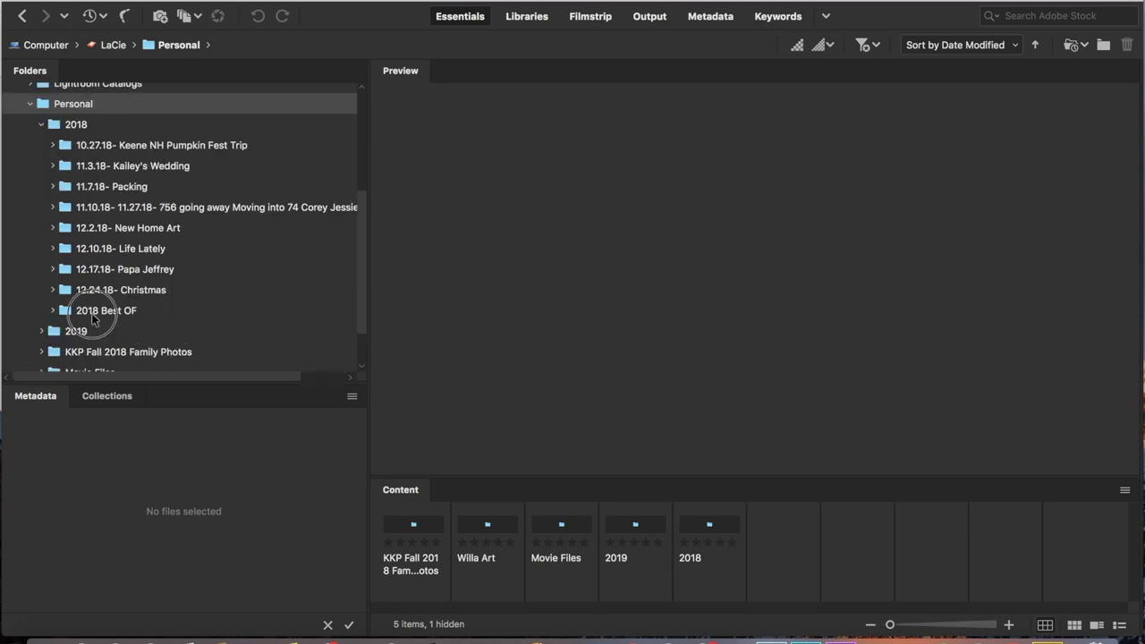
pyautogui.click(93, 315)
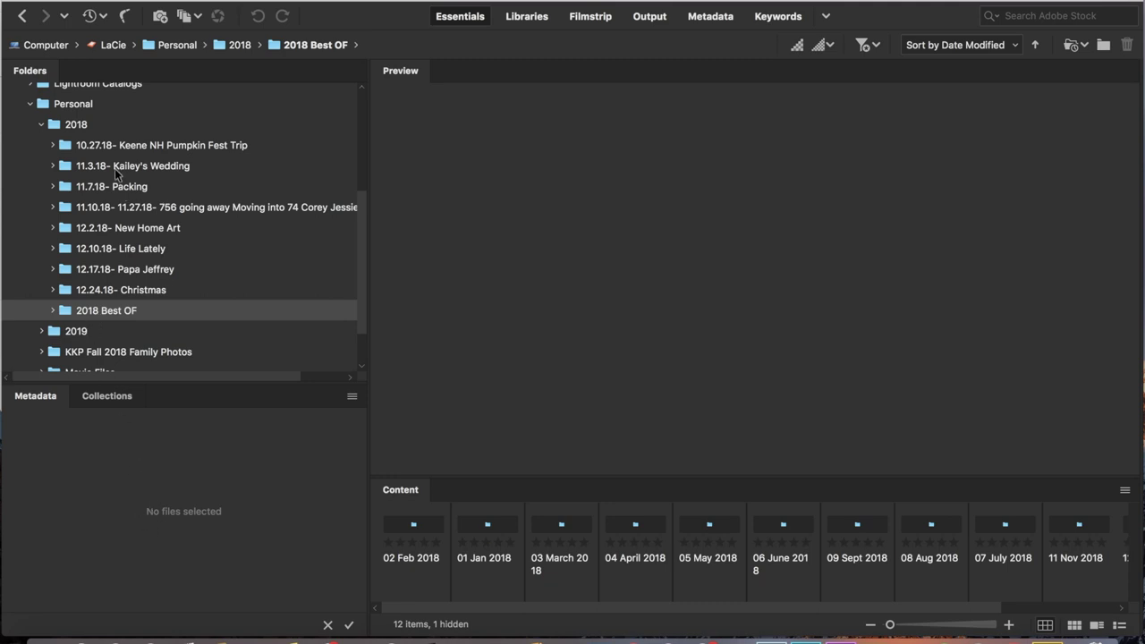
pyautogui.click(123, 147)
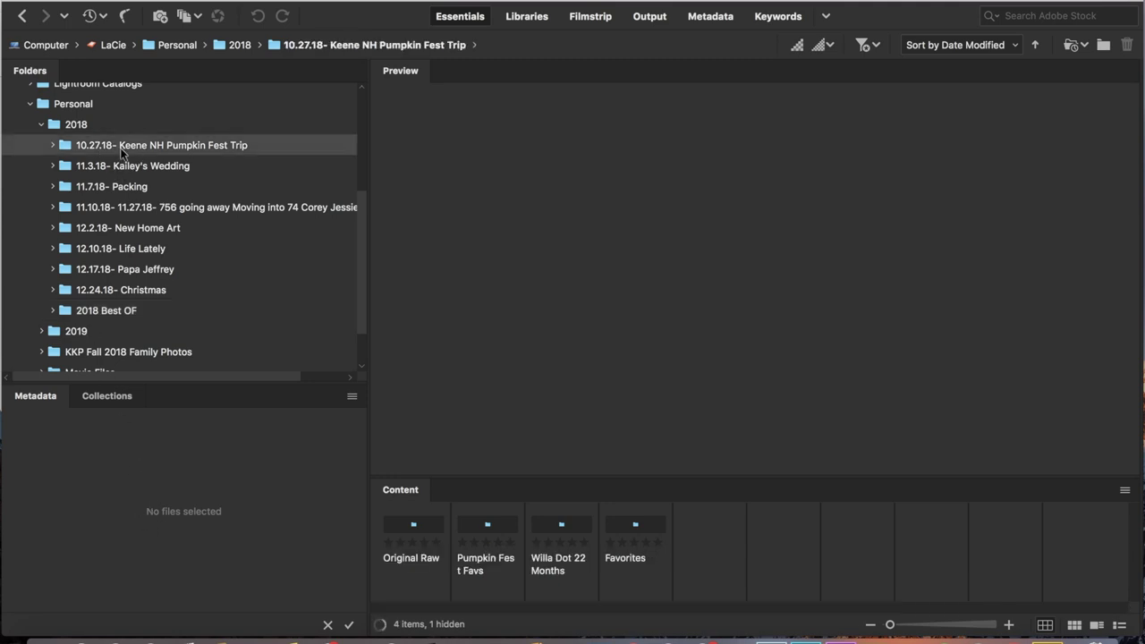
# Step: Open the pumpkin fest trip's Favorites > Full Set > High Res folder
pyautogui.click(103, 400)
pyautogui.click(52, 145)
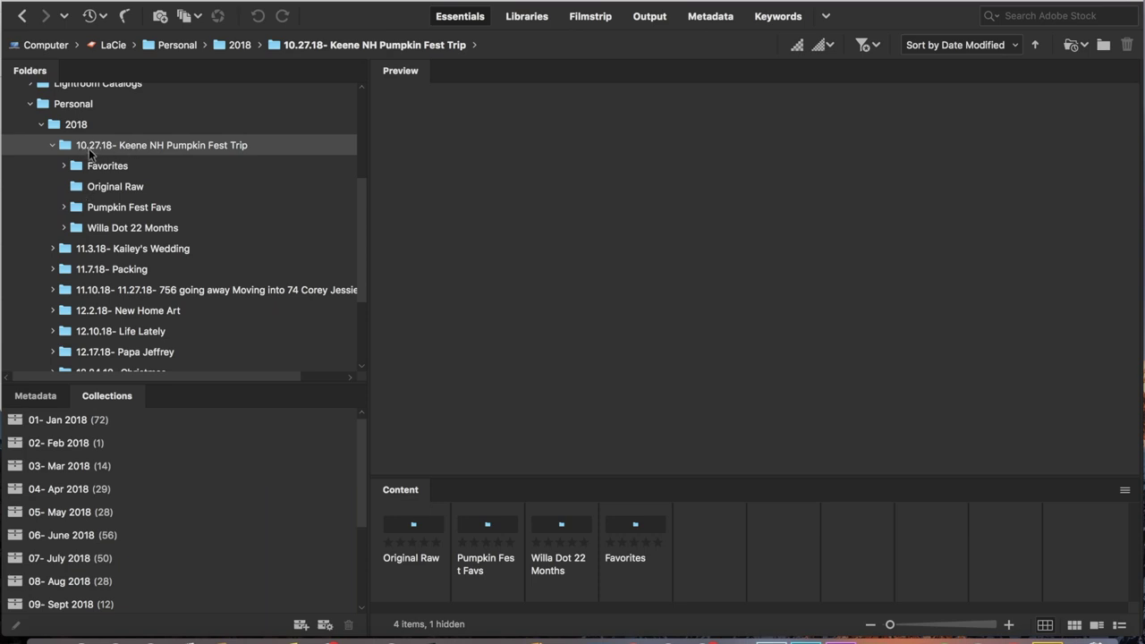
pyautogui.click(82, 169)
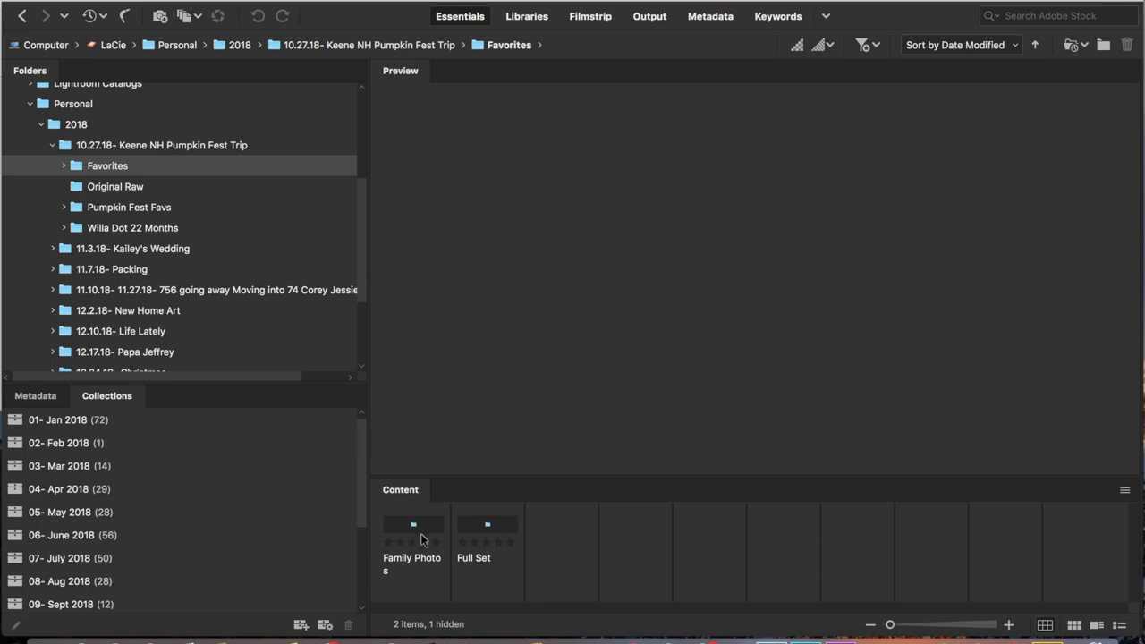
pyautogui.doubleClick(483, 528)
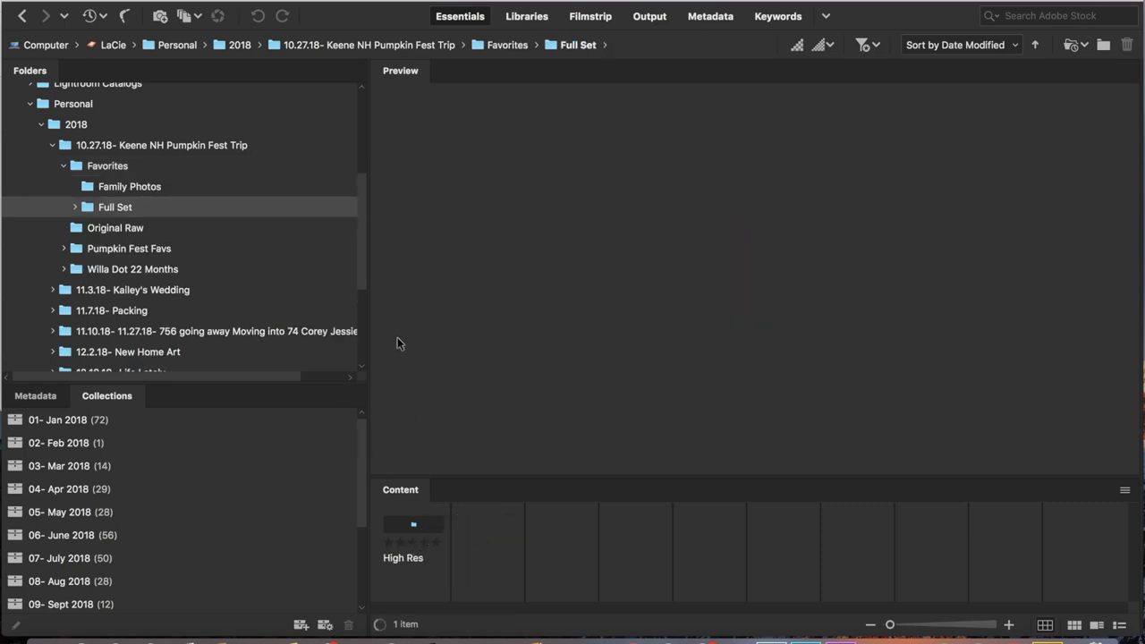
pyautogui.doubleClick(419, 530)
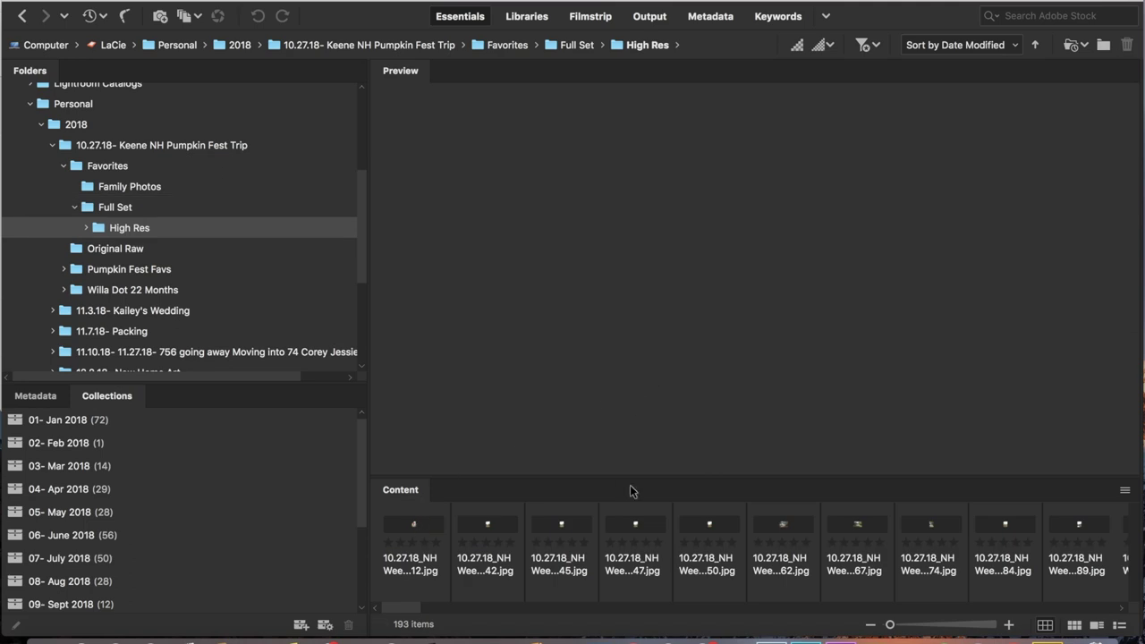
# Step: Enlarge the content area for bigger thumbnails and select photo 9612 for rating
pyautogui.moveTo(633, 479)
pyautogui.mouseDown()
pyautogui.moveTo(614, 311)
pyautogui.moveTo(612, 322)
pyautogui.mouseUp()
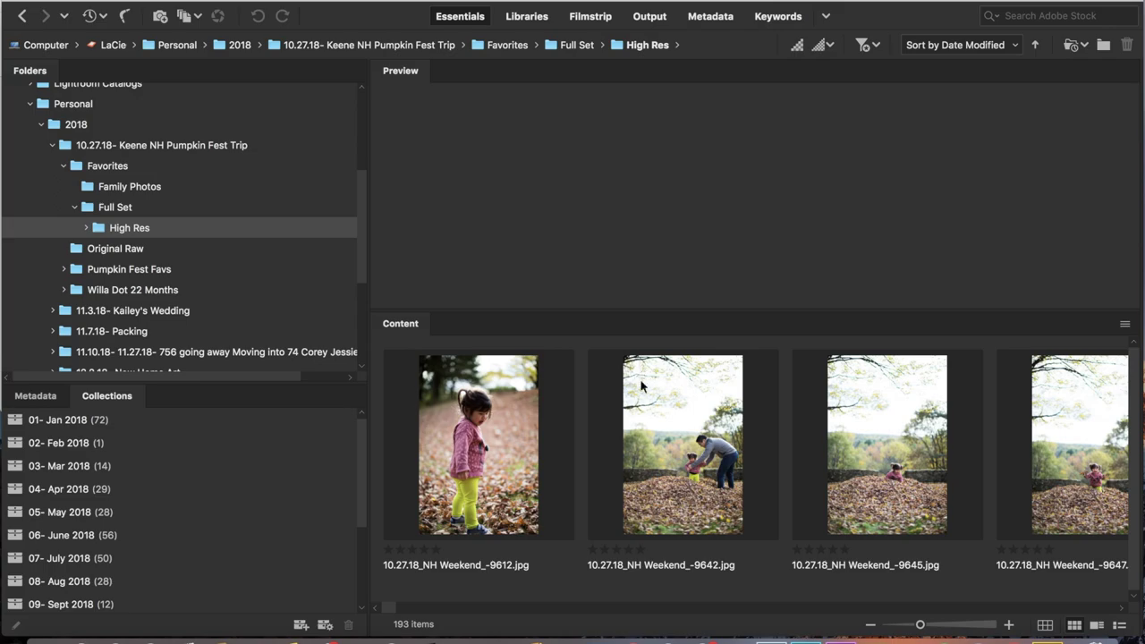
pyautogui.scroll(-3, 639, 378)
pyautogui.scroll(-3, 626, 390)
pyautogui.scroll(-3, 609, 402)
pyautogui.scroll(-3, 586, 417)
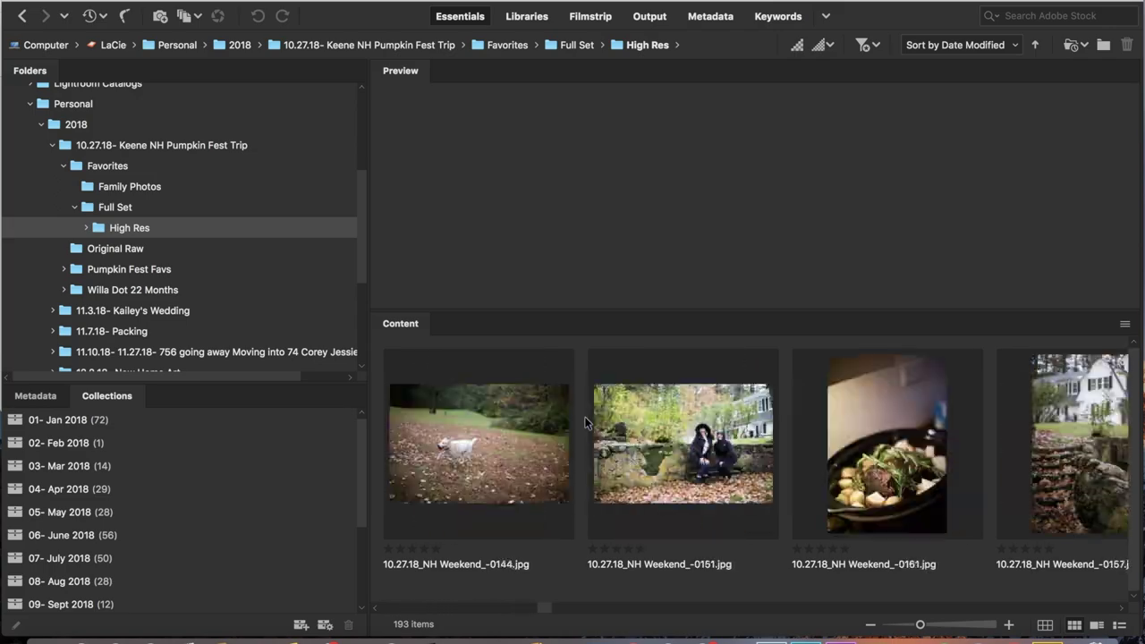
pyautogui.scroll(-3, 586, 417)
pyautogui.scroll(-3, 585, 417)
pyautogui.scroll(-3, 585, 417)
pyautogui.scroll(-3, 585, 417)
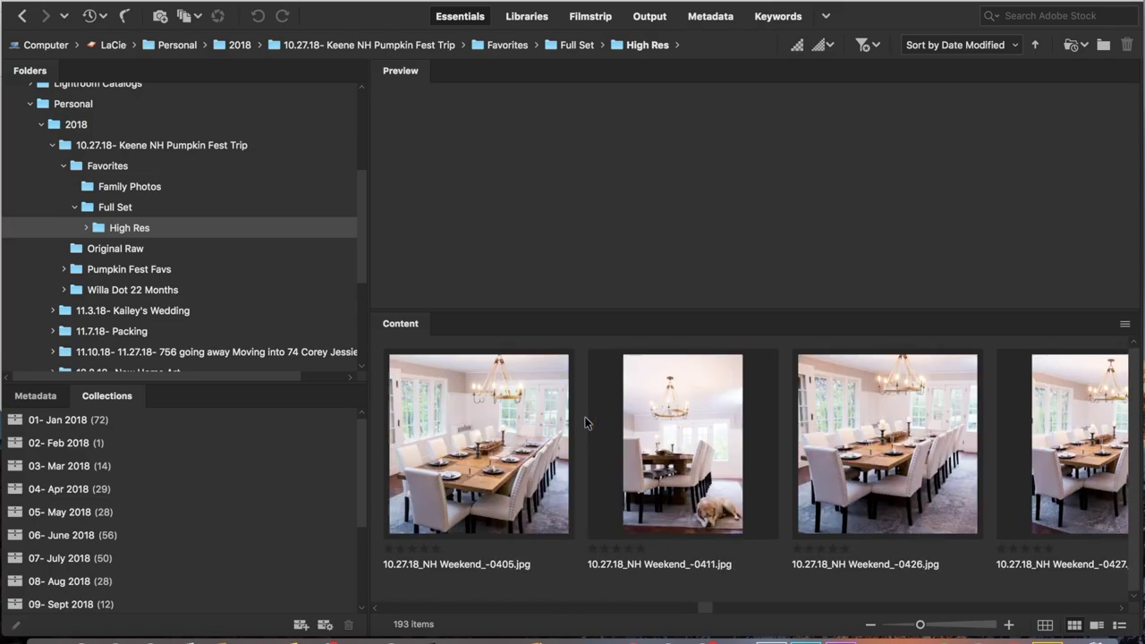
pyautogui.scroll(-3, 585, 423)
pyautogui.scroll(-3, 586, 423)
pyautogui.scroll(-3, 585, 423)
pyautogui.scroll(-3, 586, 423)
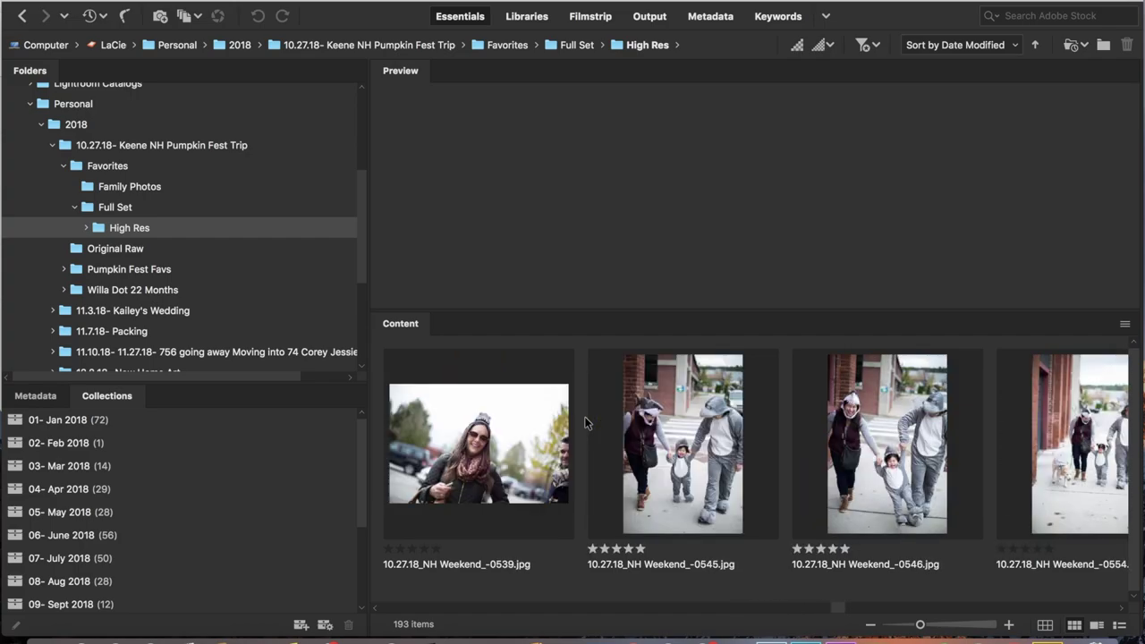
pyautogui.scroll(-3, 586, 423)
pyautogui.scroll(-3, 585, 423)
pyautogui.scroll(-3, 585, 424)
pyautogui.scroll(-3, 585, 423)
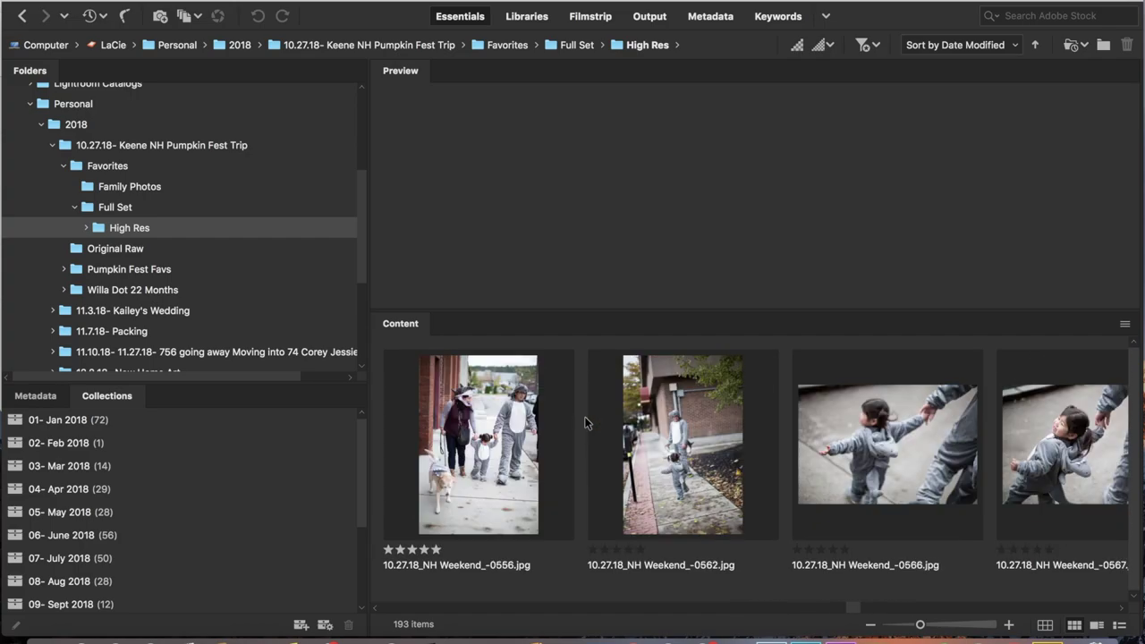
pyautogui.scroll(5, 585, 424)
pyautogui.scroll(5, 586, 423)
pyautogui.scroll(5, 585, 423)
pyautogui.scroll(5, 585, 423)
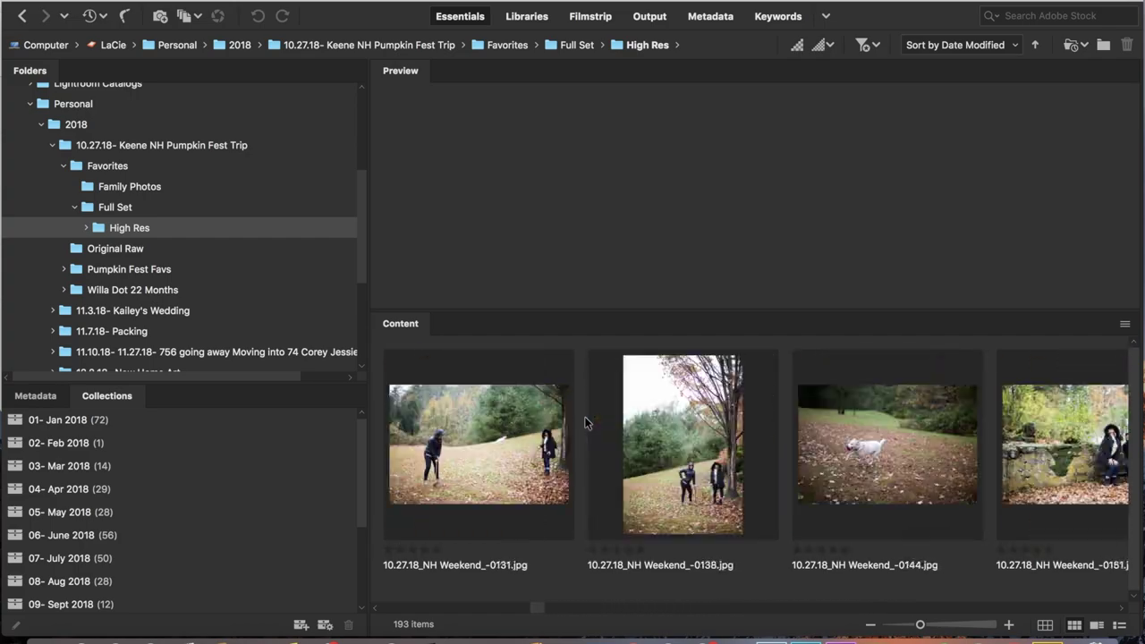
pyautogui.scroll(5, 585, 423)
pyautogui.scroll(5, 585, 423)
pyautogui.click(517, 428)
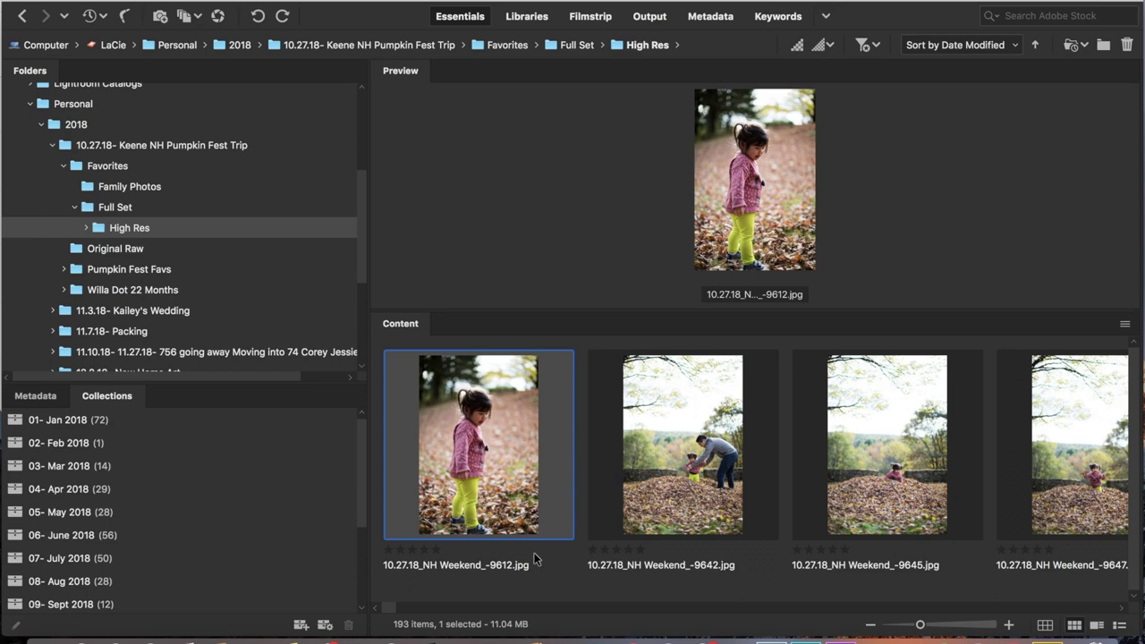
pyautogui.click(412, 550)
# Step: Rate photo 10.27.18_NH Weekend_-9612.jpg four stars with Cmd+4, then check the sort order
pyautogui.moveTo(414, 553); pyautogui.dragTo(438, 553)
pyautogui.hotkey('ctrl', '4')
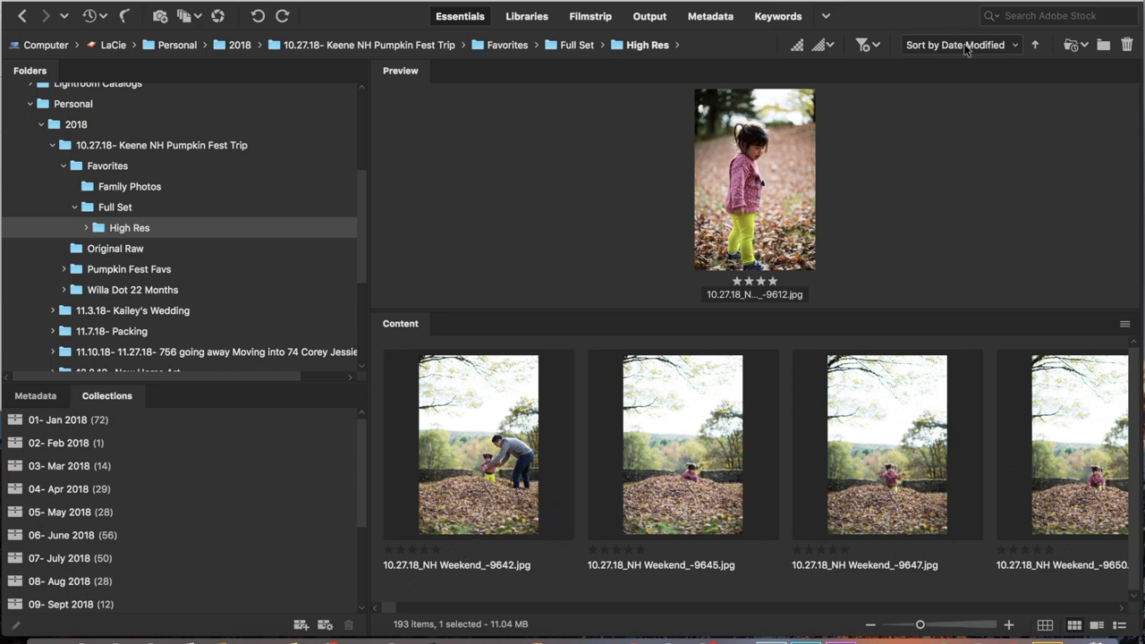
pyautogui.click(906, 46)
# Step: Filter High Res to its 54 five-star photos, enlarge the preview, and select photo 0194
pyautogui.click(864, 45)
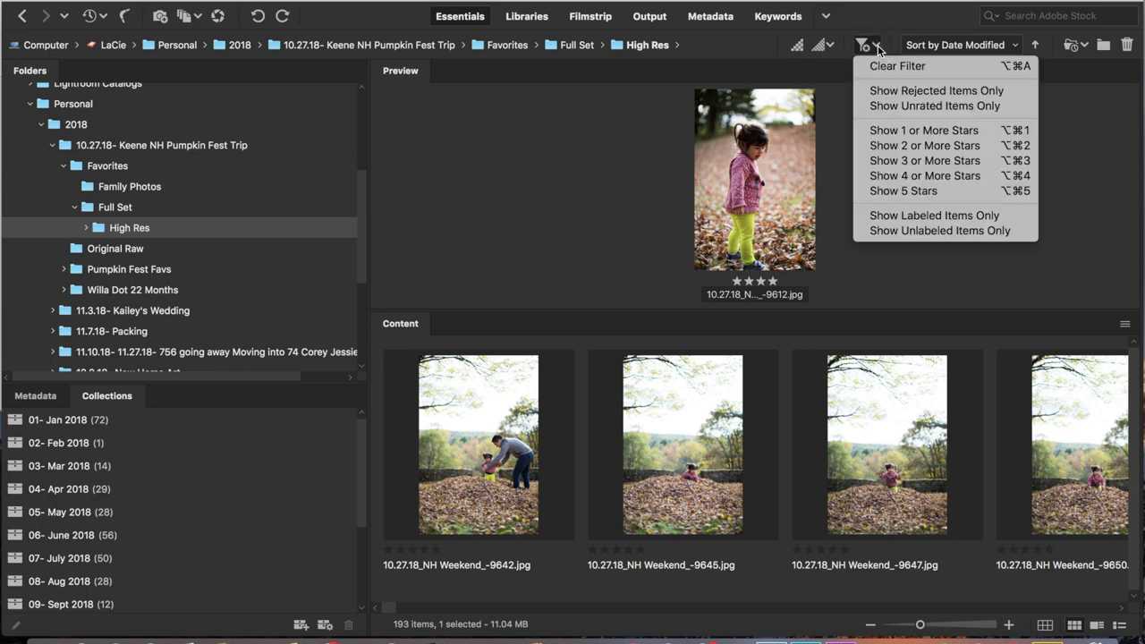
pyautogui.click(902, 191)
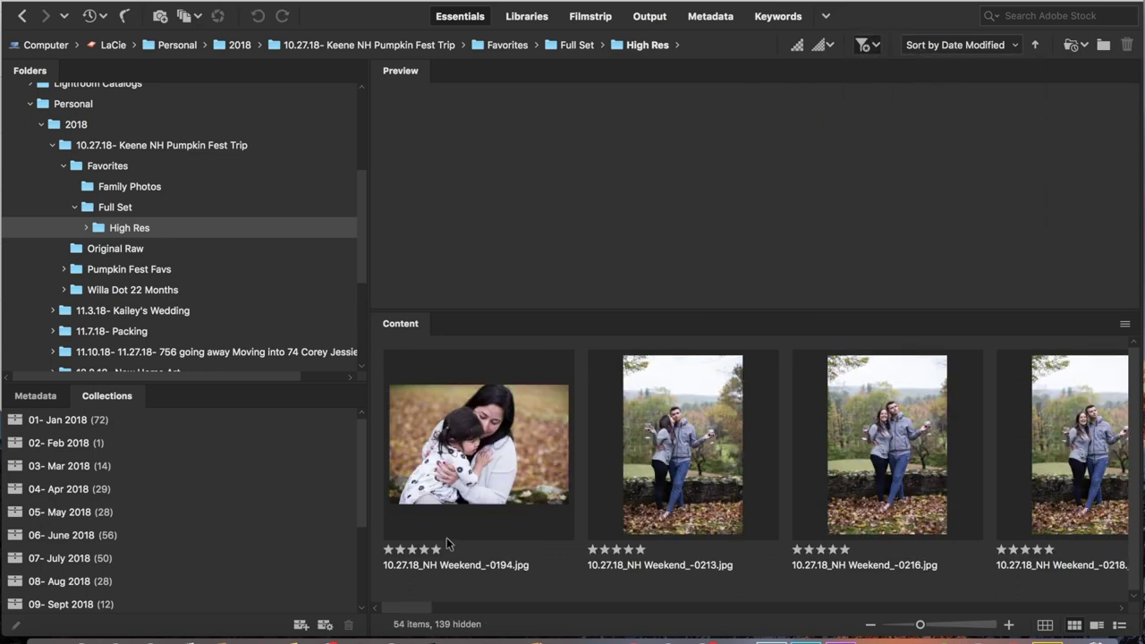
pyautogui.hscroll(5, 680, 565)
pyautogui.hscroll(5, 680, 566)
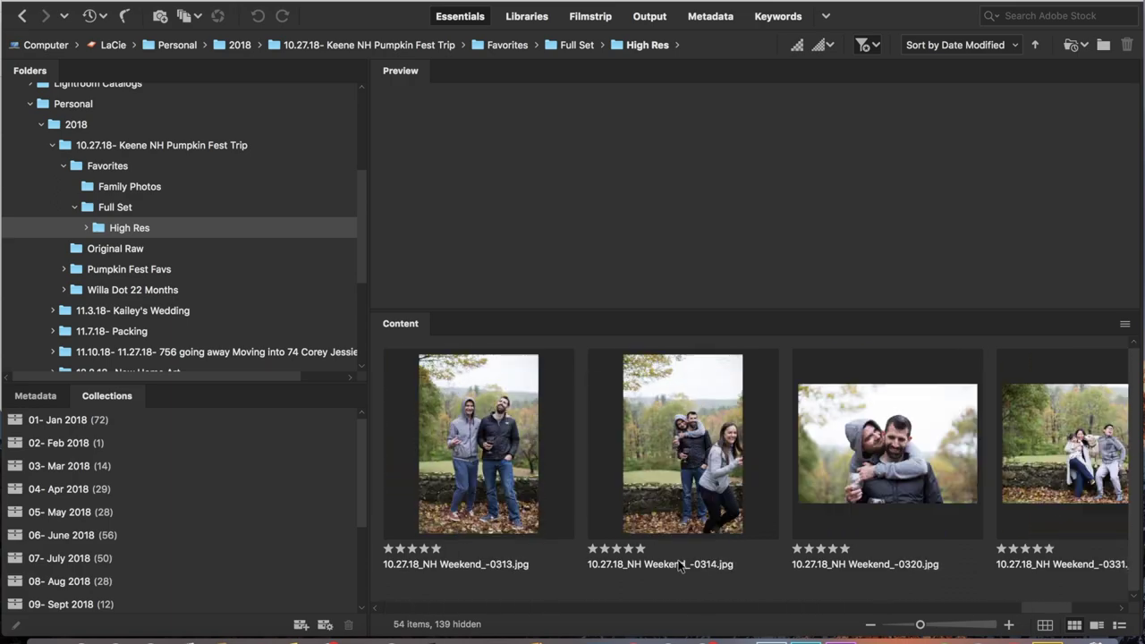
pyautogui.hscroll(5, 680, 566)
pyautogui.click(874, 447)
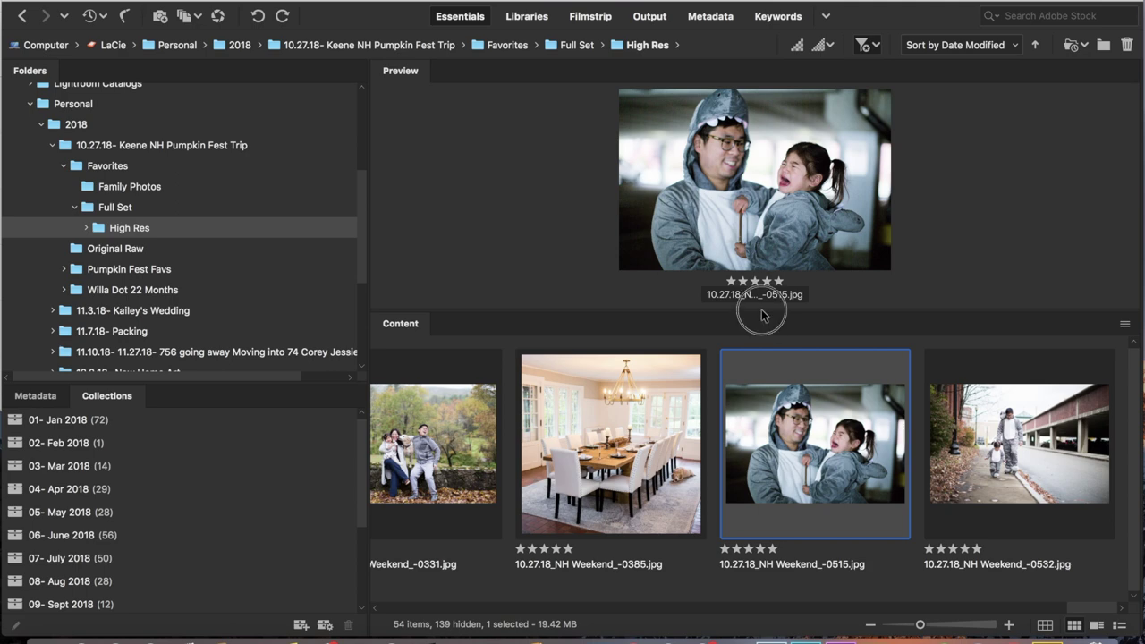
pyautogui.moveTo(762, 308); pyautogui.dragTo(763, 369)
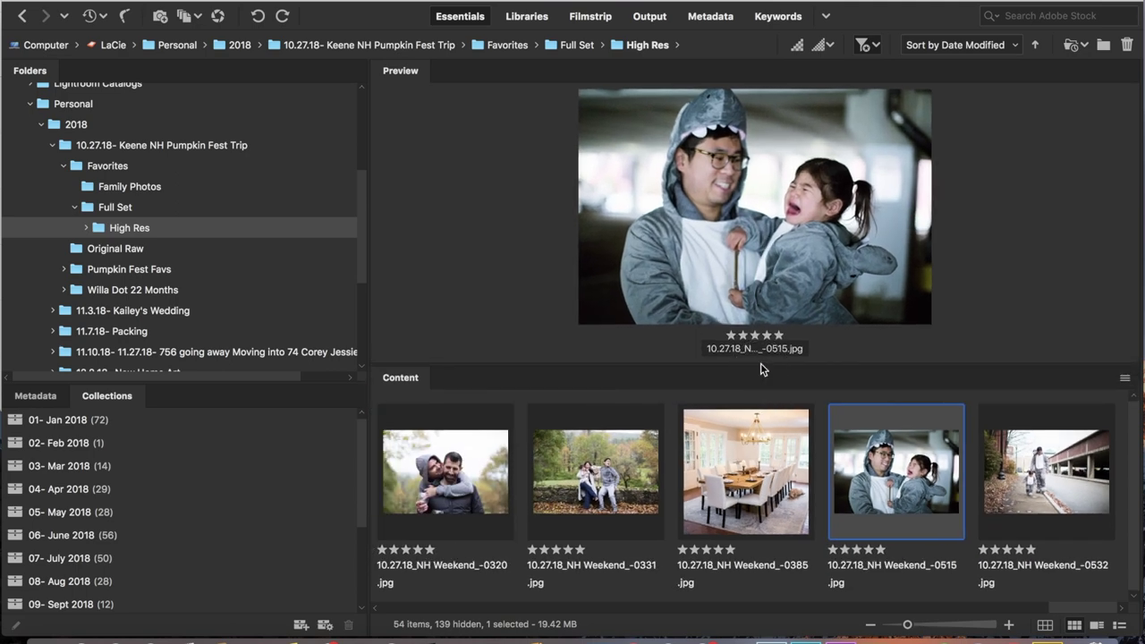
pyautogui.scroll(2, 672, 525)
pyautogui.scroll(2, 673, 524)
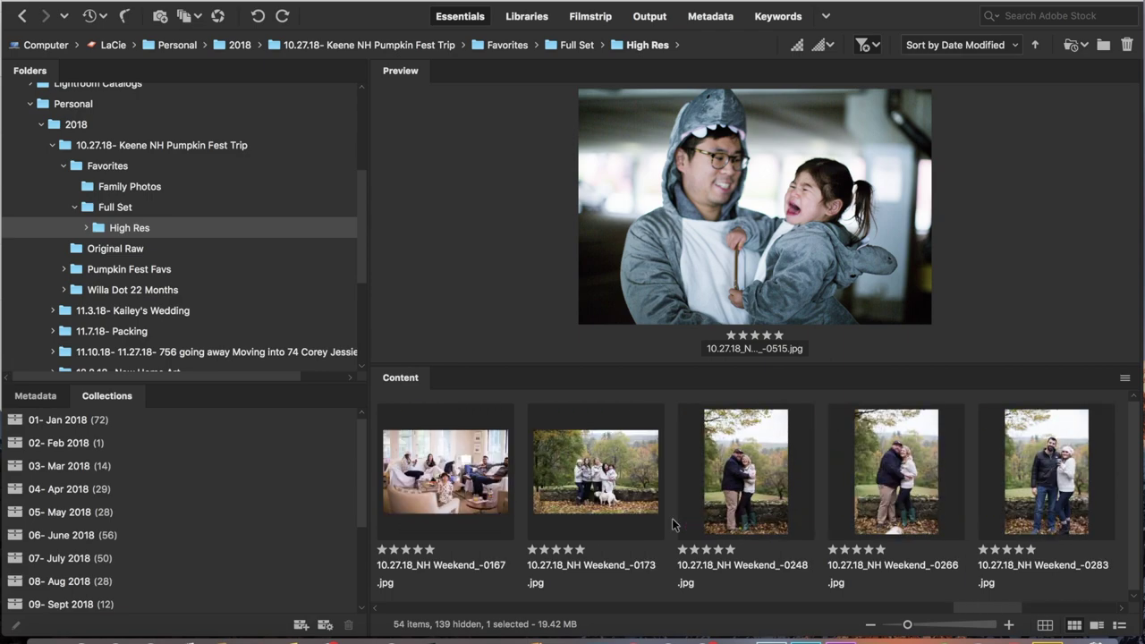
pyautogui.scroll(2, 673, 525)
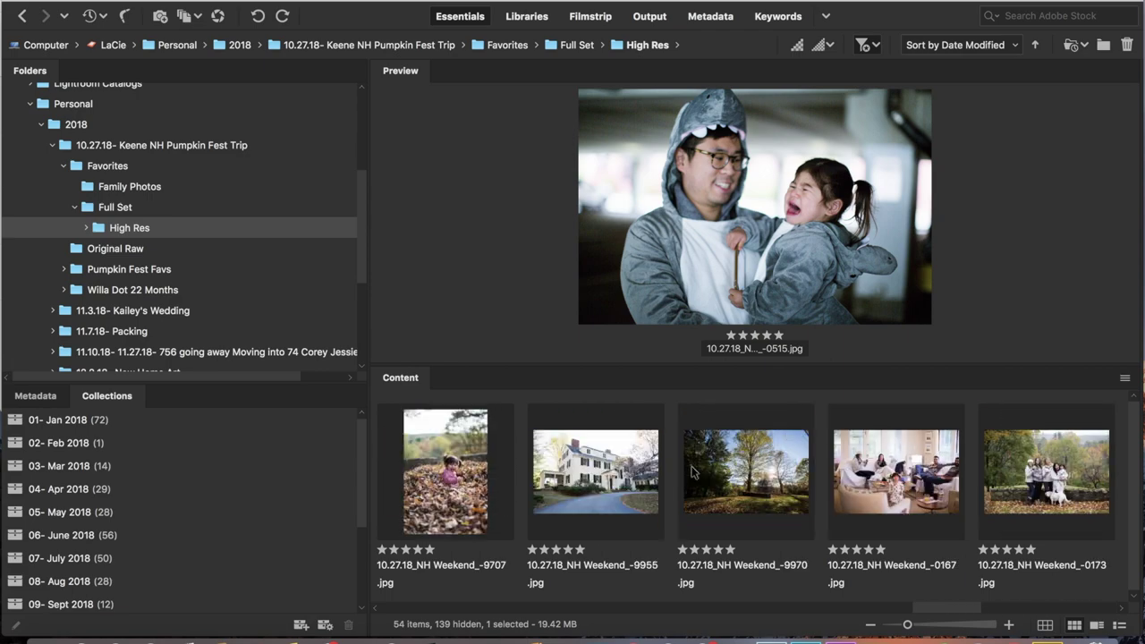
pyautogui.scroll(-2, 847, 502)
pyautogui.scroll(-2, 847, 502)
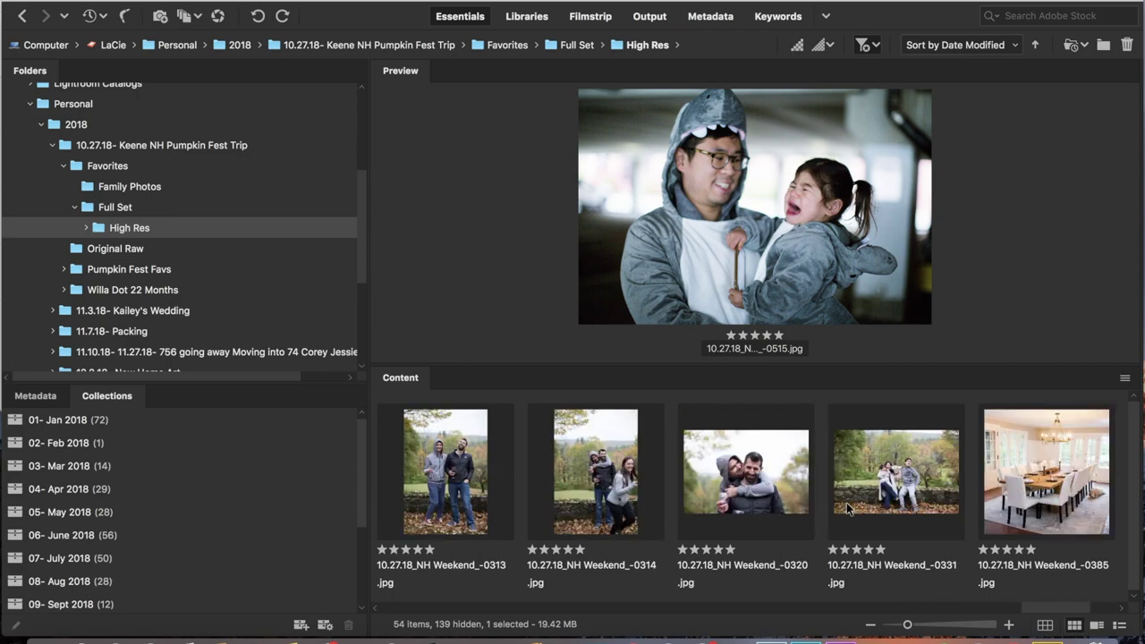
pyautogui.scroll(-2, 847, 502)
pyautogui.scroll(-2, 846, 502)
pyautogui.scroll(-2, 847, 503)
pyautogui.scroll(-2, 846, 503)
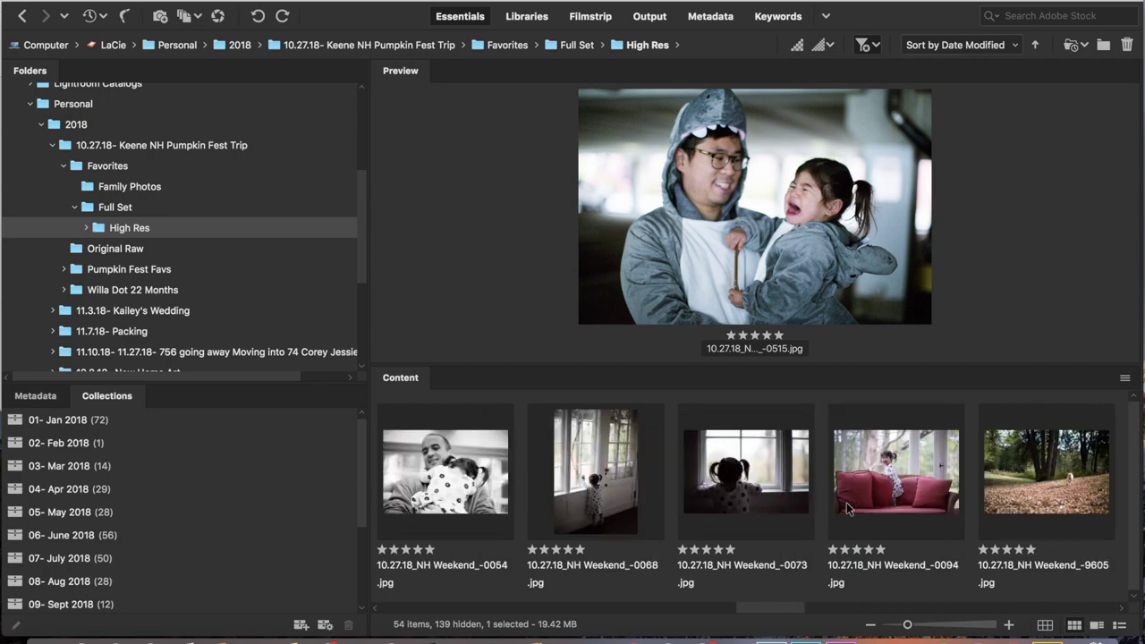
pyautogui.scroll(-2, 847, 502)
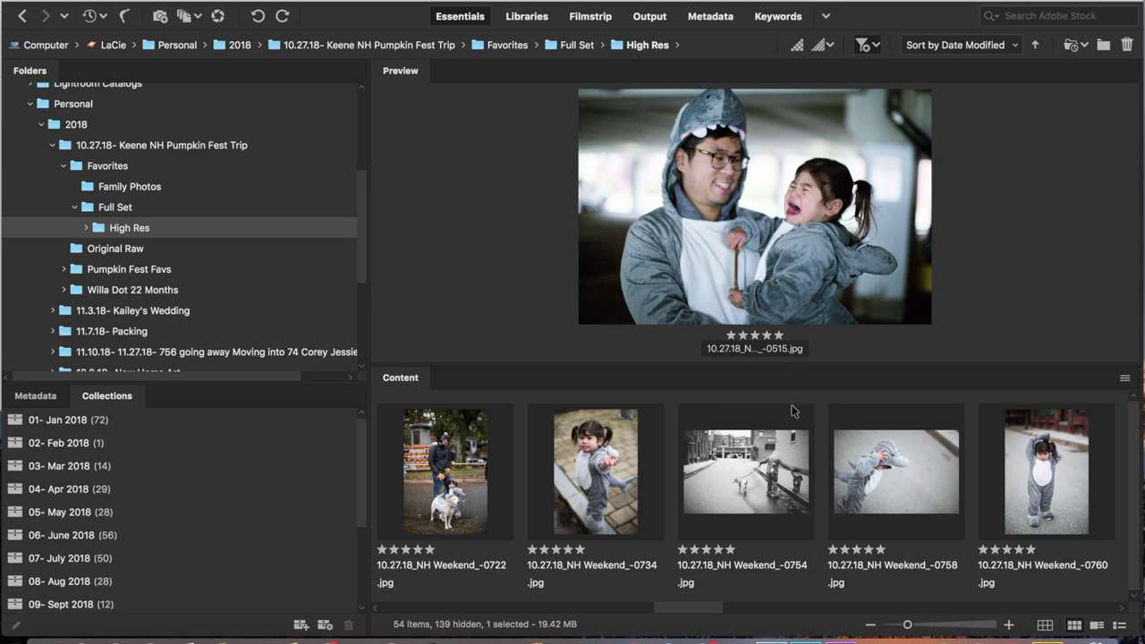
pyautogui.scroll(5, 769, 470)
pyautogui.scroll(5, 627, 474)
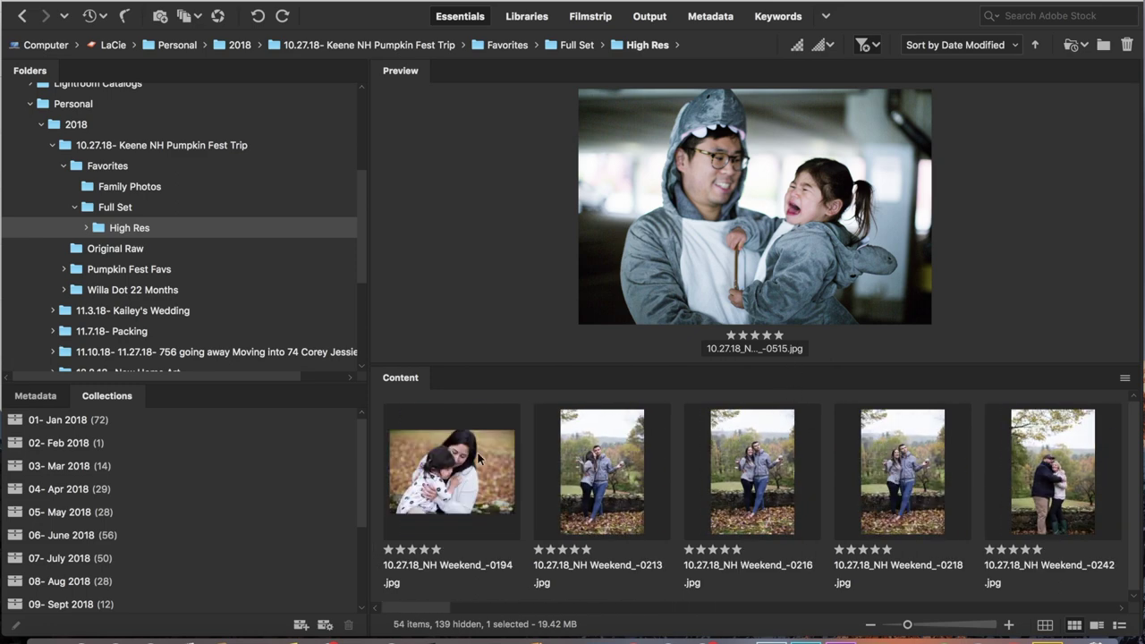
pyautogui.click(435, 480)
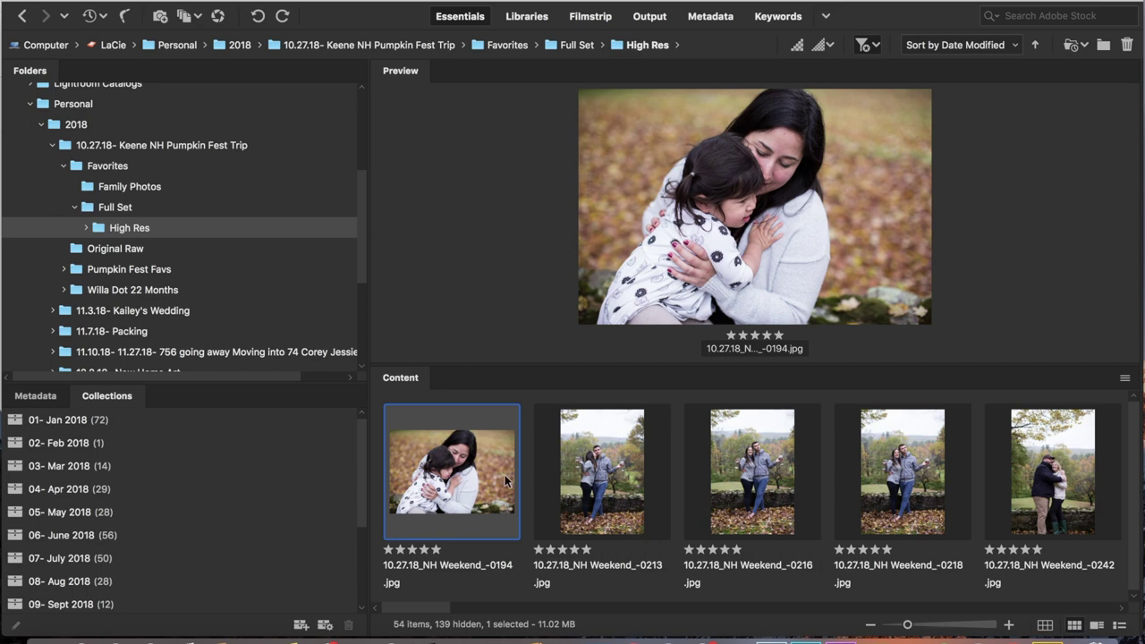
# Step: Add all 54 five-star photos to the 10- Oct 2018 collection and view it
pyautogui.hotkey('ctrl', 'a')
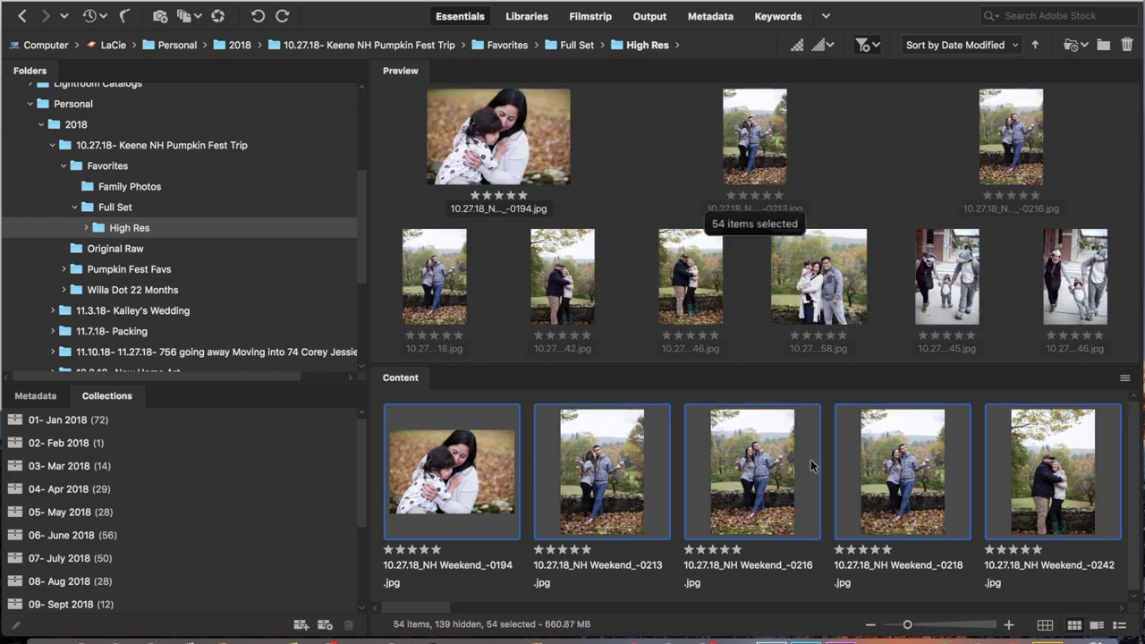
pyautogui.moveTo(445, 453)
pyautogui.mouseDown()
pyautogui.moveTo(128, 575)
pyautogui.moveTo(101, 510)
pyautogui.mouseUp()
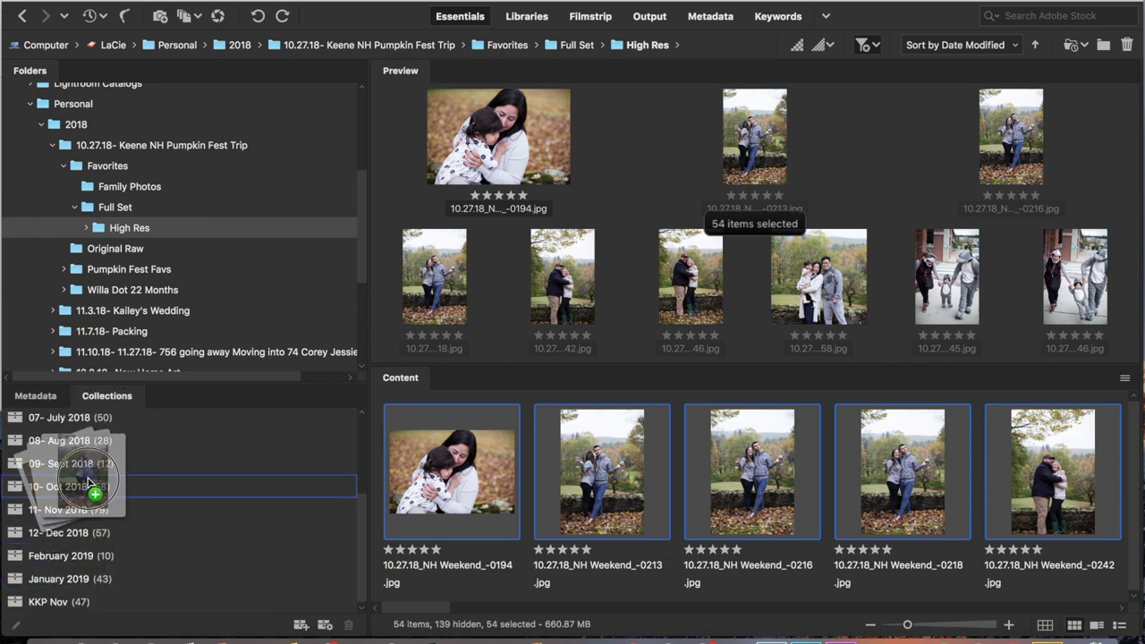
pyautogui.moveTo(101, 510); pyautogui.dragTo(475, 488)
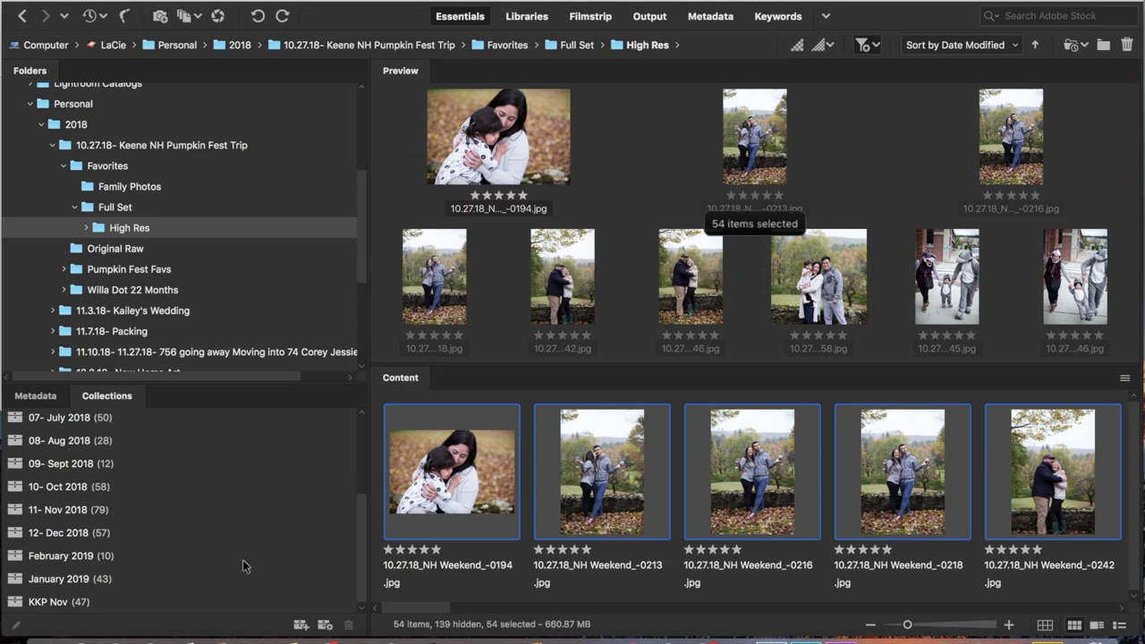
pyautogui.click(60, 487)
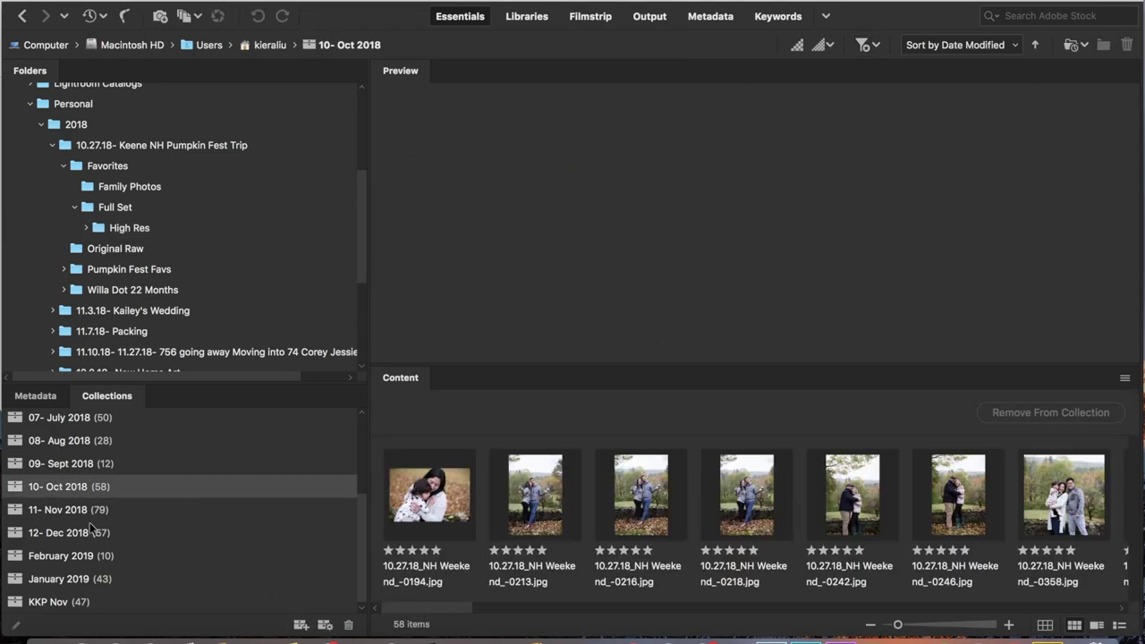
# Step: Create a new empty collection named 'Test' and collapse the Favorites folder
pyautogui.click(301, 626)
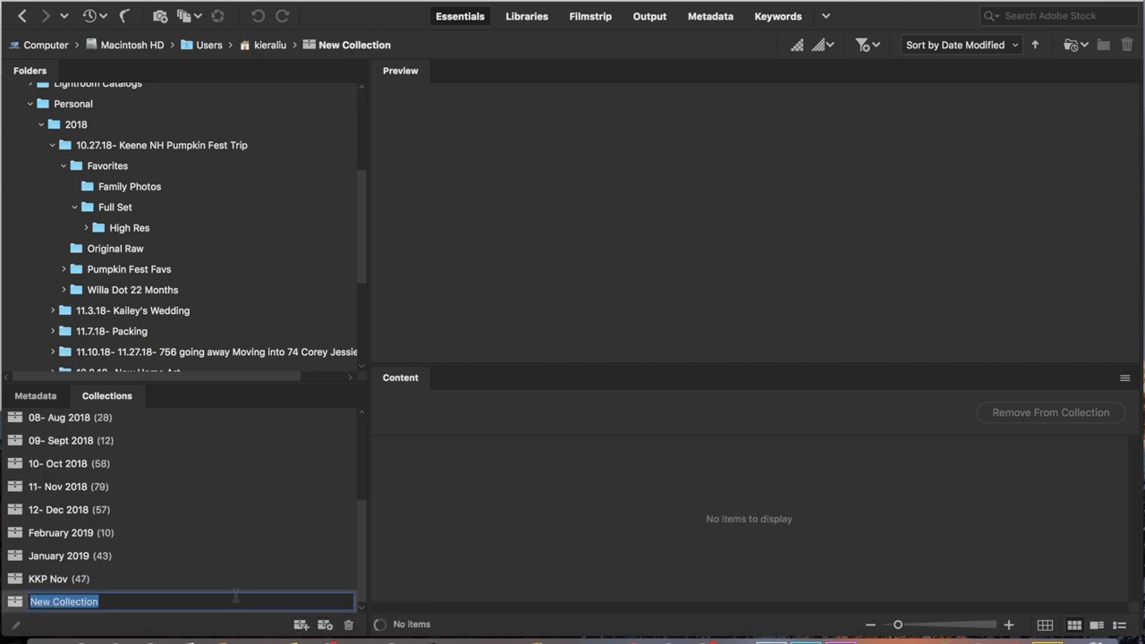
pyautogui.write('Test')
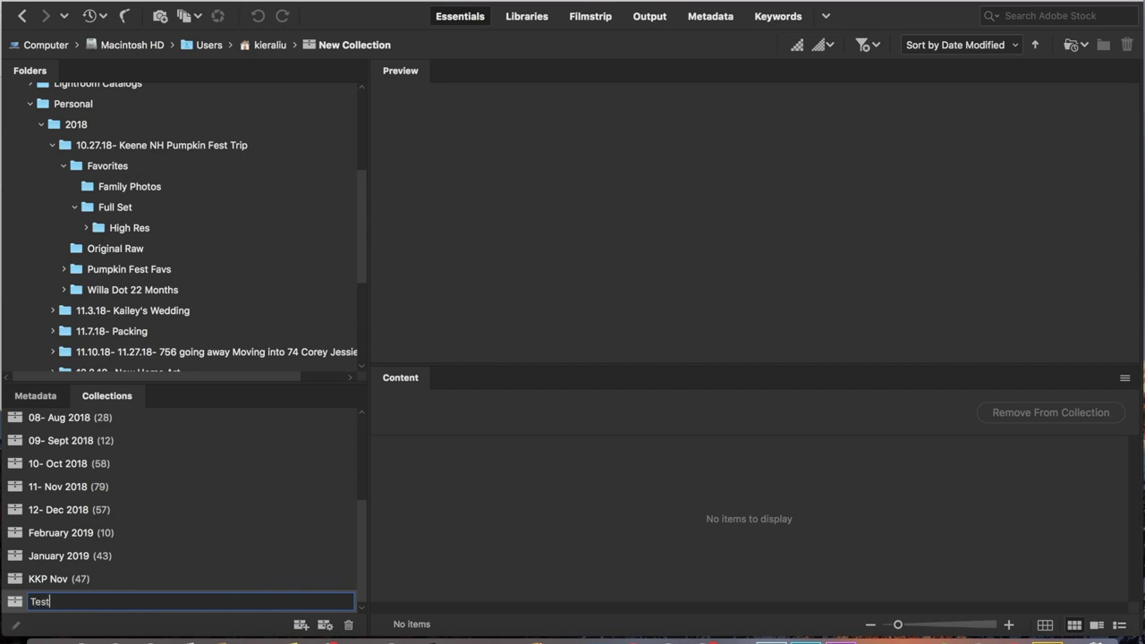
pyautogui.press('Return')
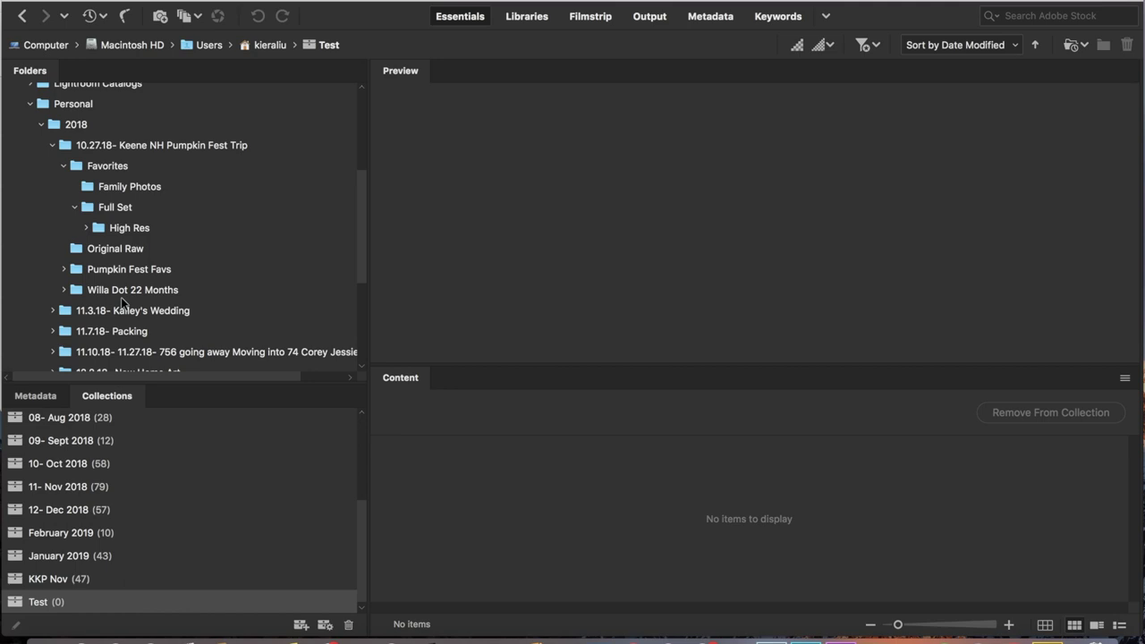
pyautogui.doubleClick(55, 601)
pyautogui.click(73, 601)
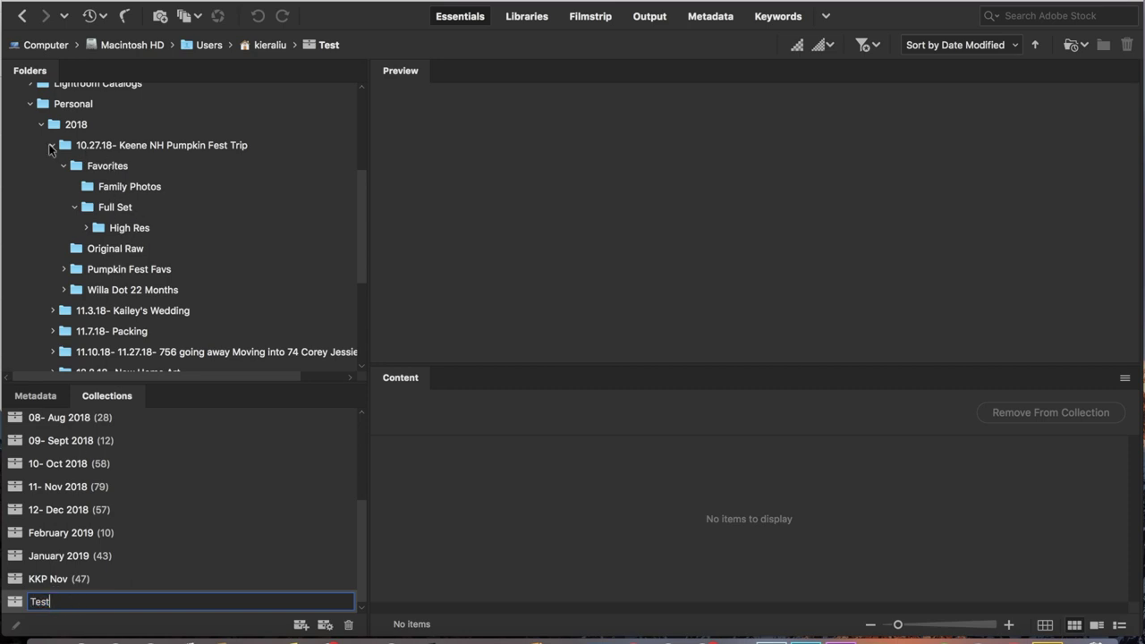
pyautogui.click(64, 166)
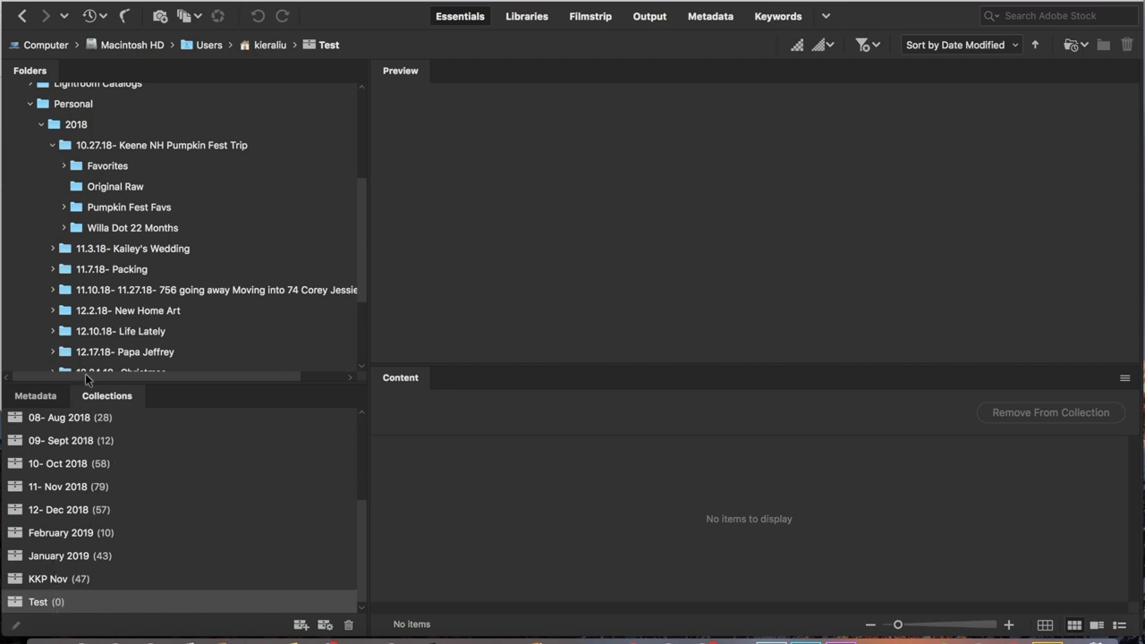
# Step: Add Willa Dot 22 Months photos 9612, 9613 and 9615 to the Test collection
pyautogui.click(114, 228)
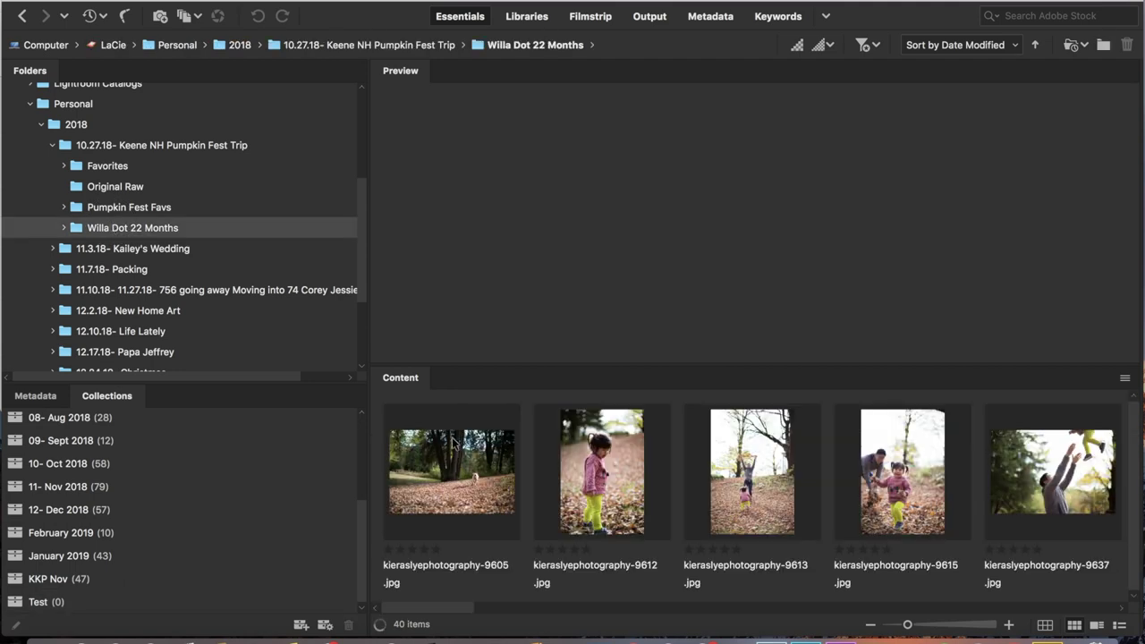
pyautogui.click(595, 465)
pyautogui.keyDown('shift'); pyautogui.click(881, 468); pyautogui.keyUp('shift')
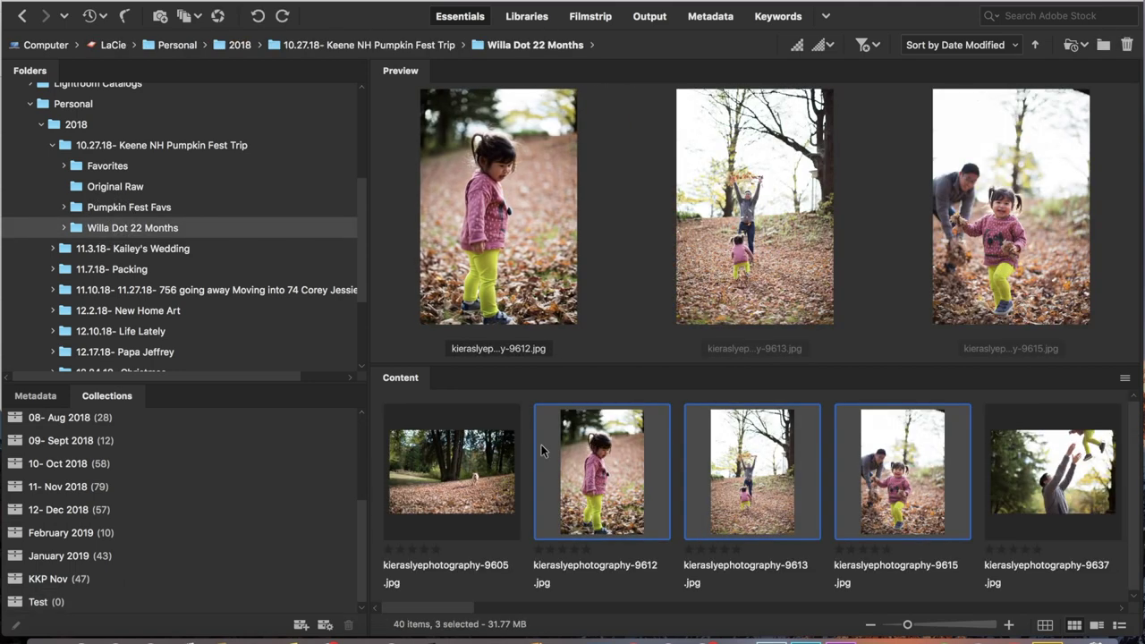
pyautogui.moveTo(541, 445); pyautogui.dragTo(61, 606)
# Step: In the Test collection, select photo 9612 and press Delete
pyautogui.click(54, 605)
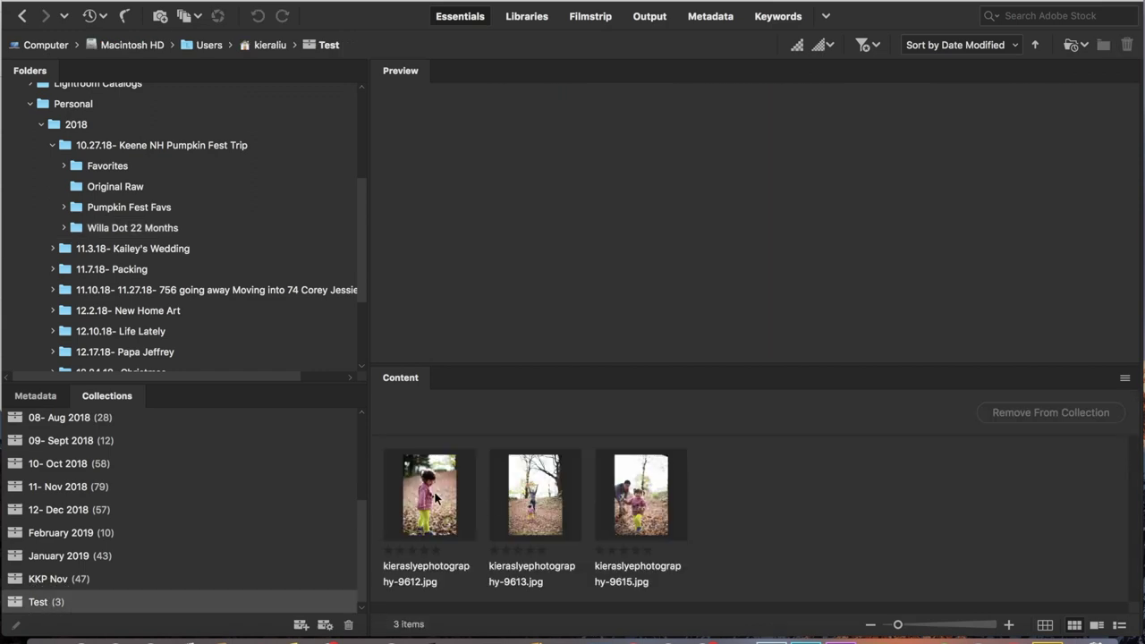
pyautogui.click(438, 501)
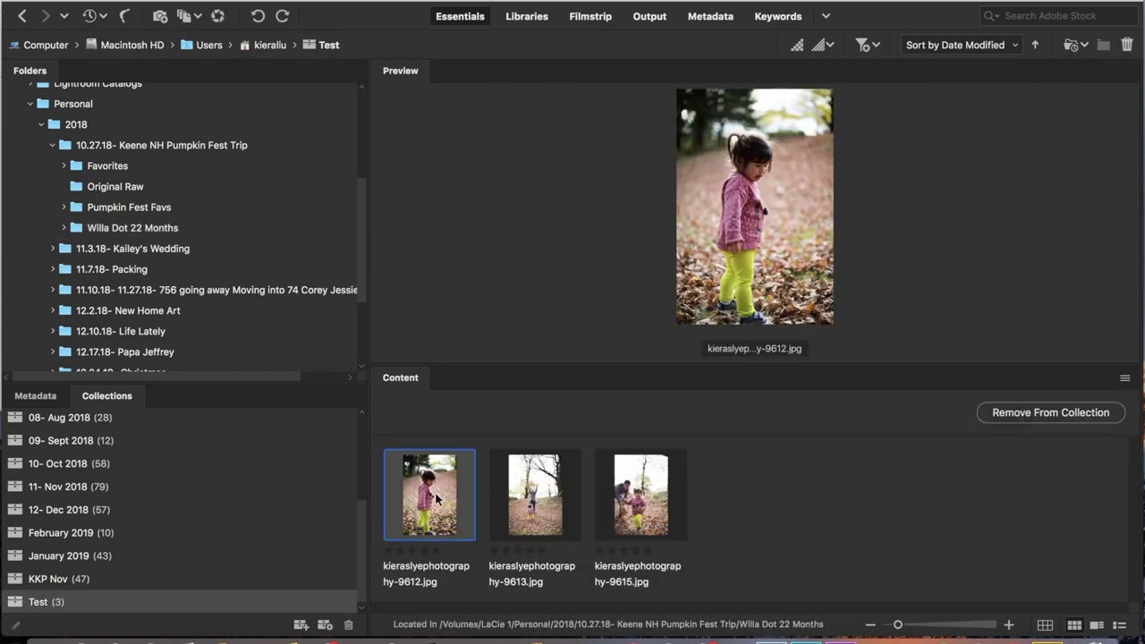
pyautogui.press('Delete')
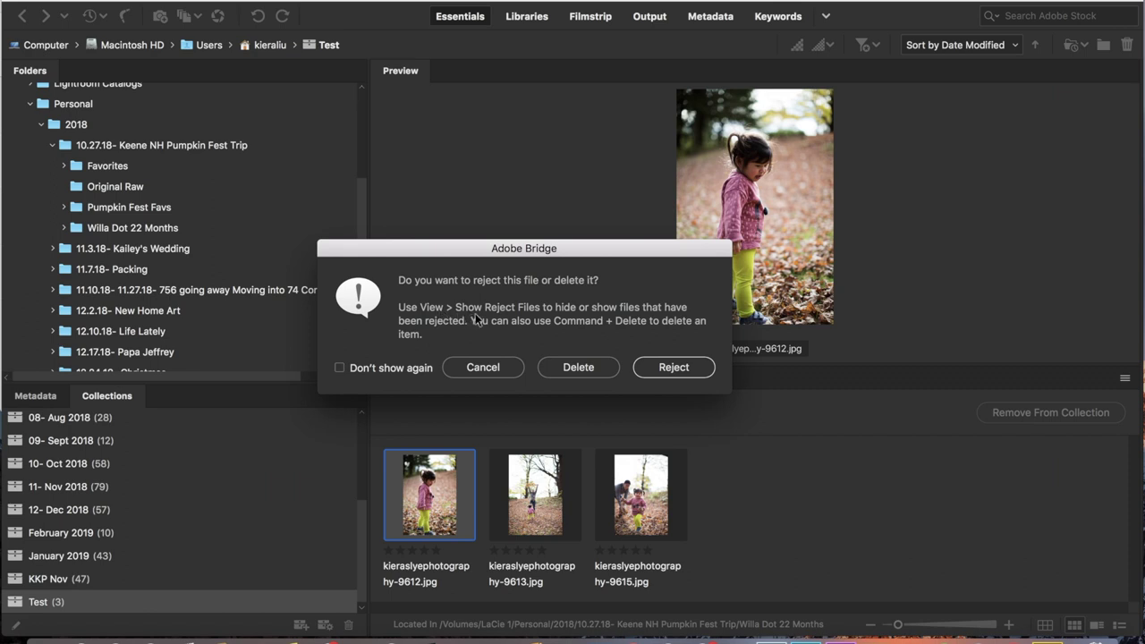
# Step: Reject photo 9612, then remove it from Test, leaving photos 9613 and 9615
pyautogui.click(653, 371)
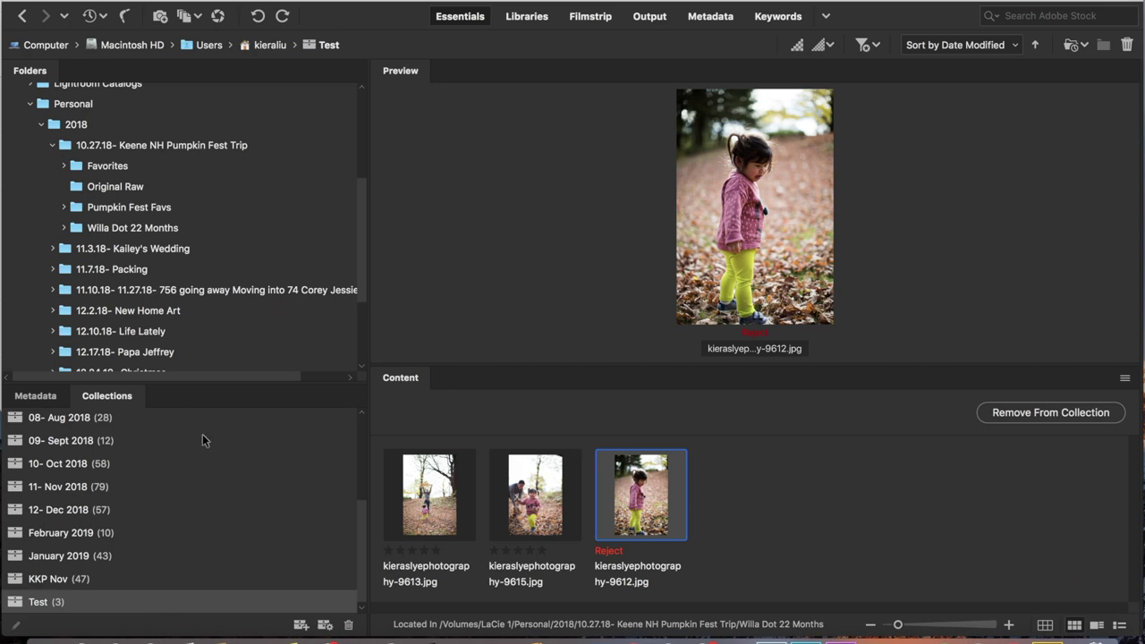
pyautogui.scroll(3, 163, 218)
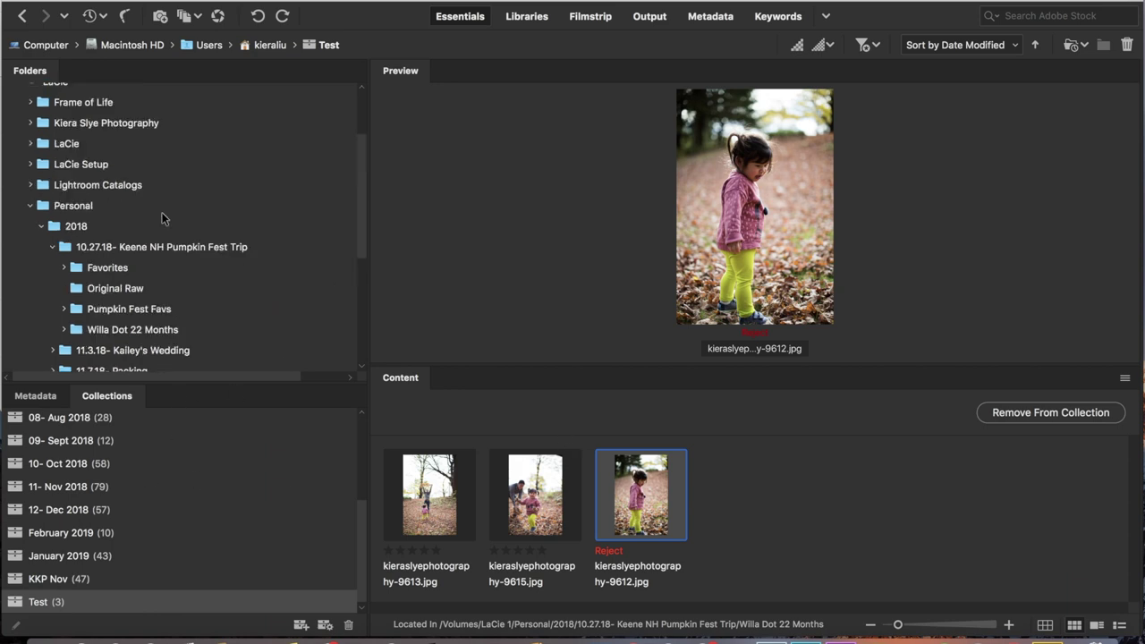
pyautogui.scroll(-3, 163, 218)
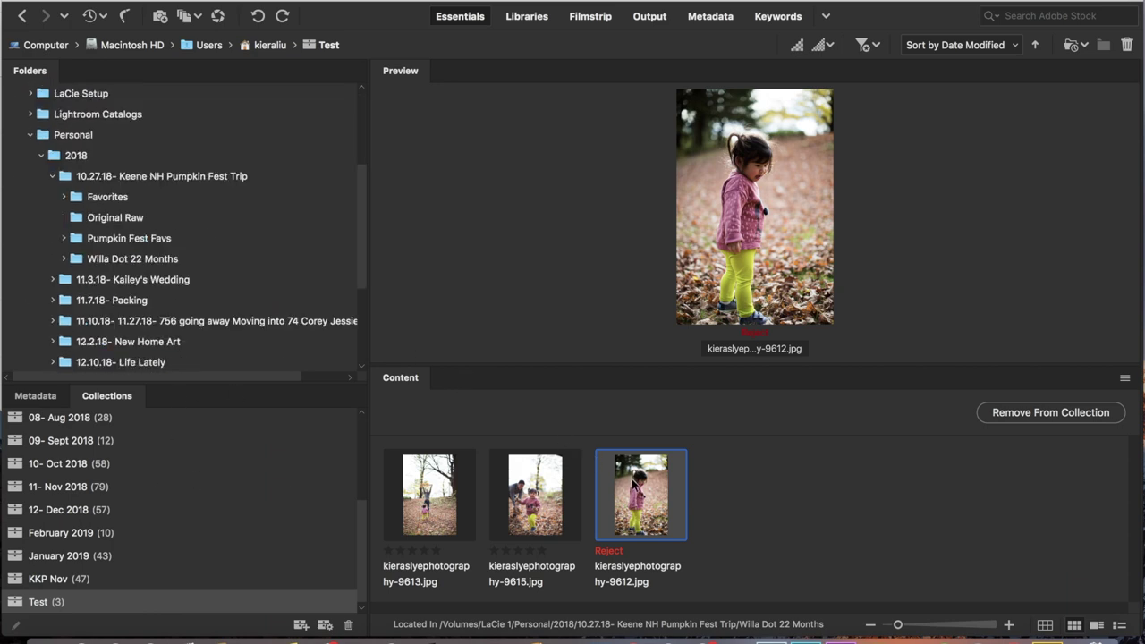
pyautogui.rightClick(634, 481)
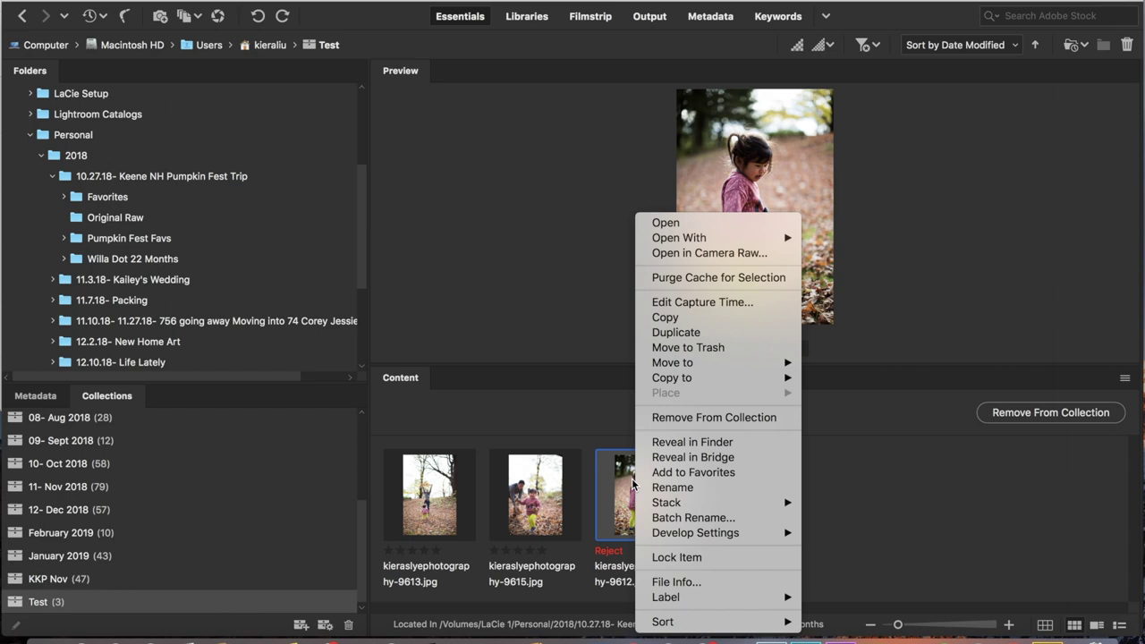
pyautogui.click(691, 418)
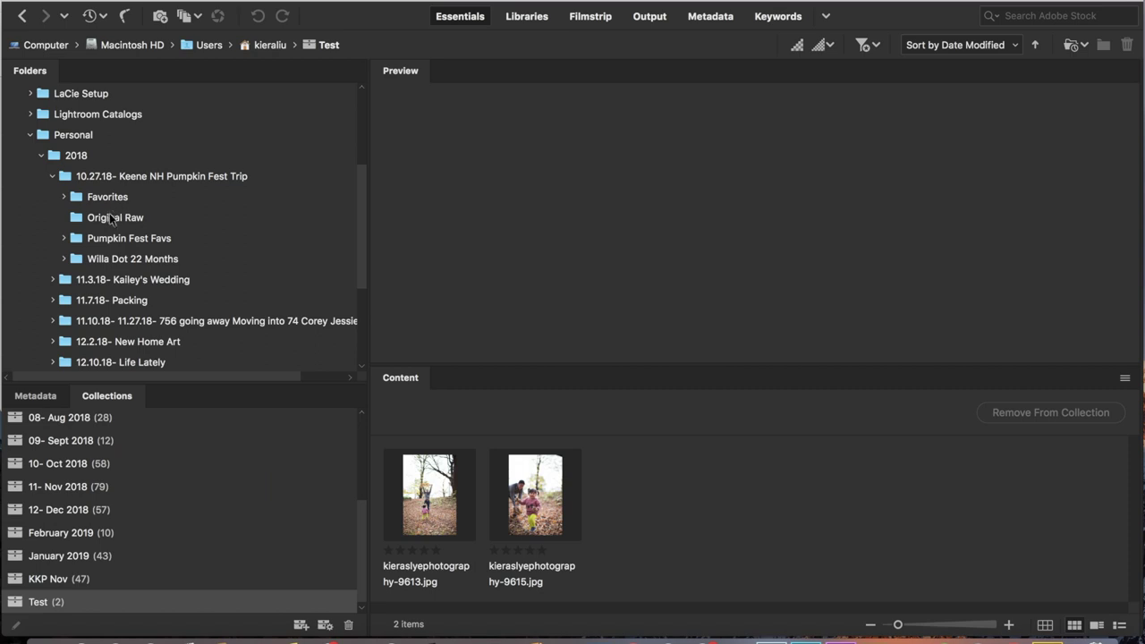
pyautogui.click(75, 607)
# Step: Cancel deleting photo 9613 and remove it from the Test collection instead
pyautogui.click(456, 508)
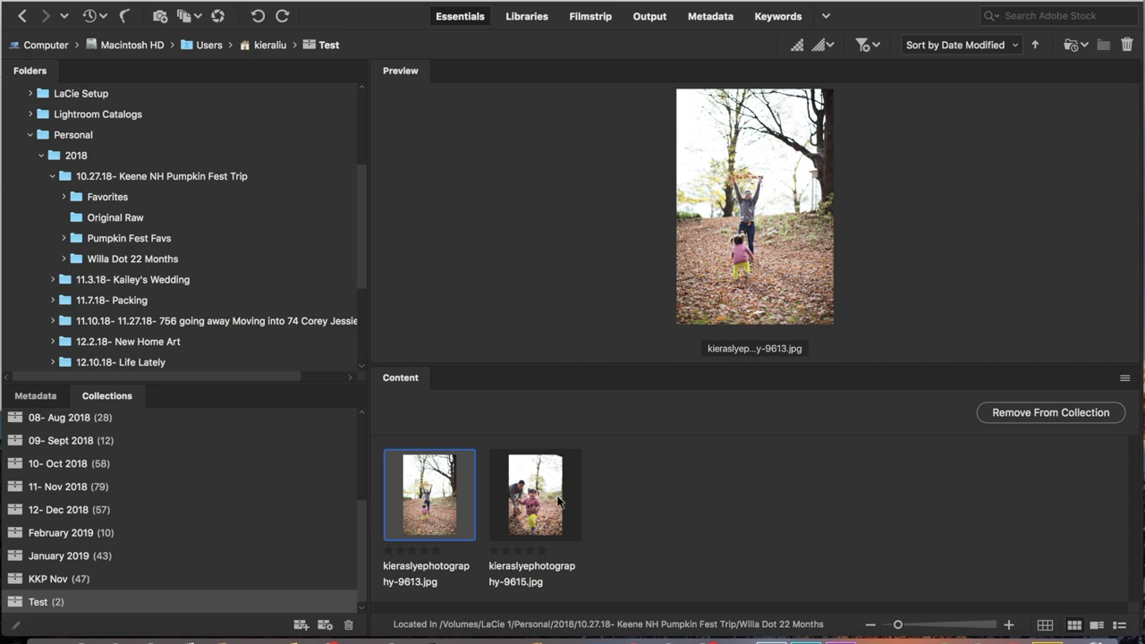
pyautogui.press('Delete')
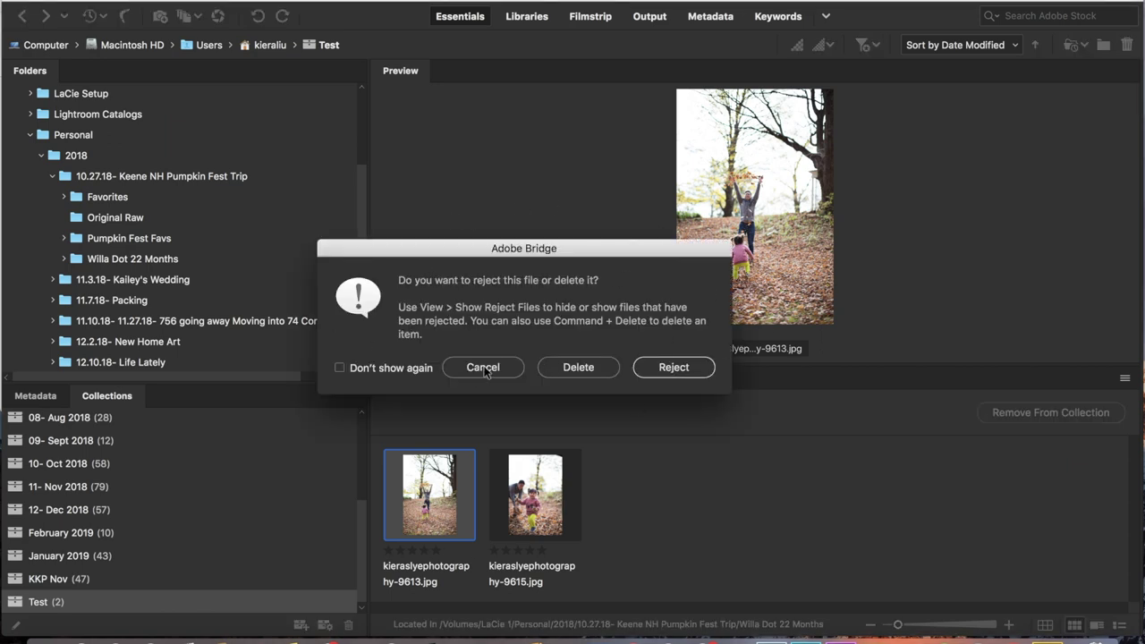
pyautogui.click(500, 374)
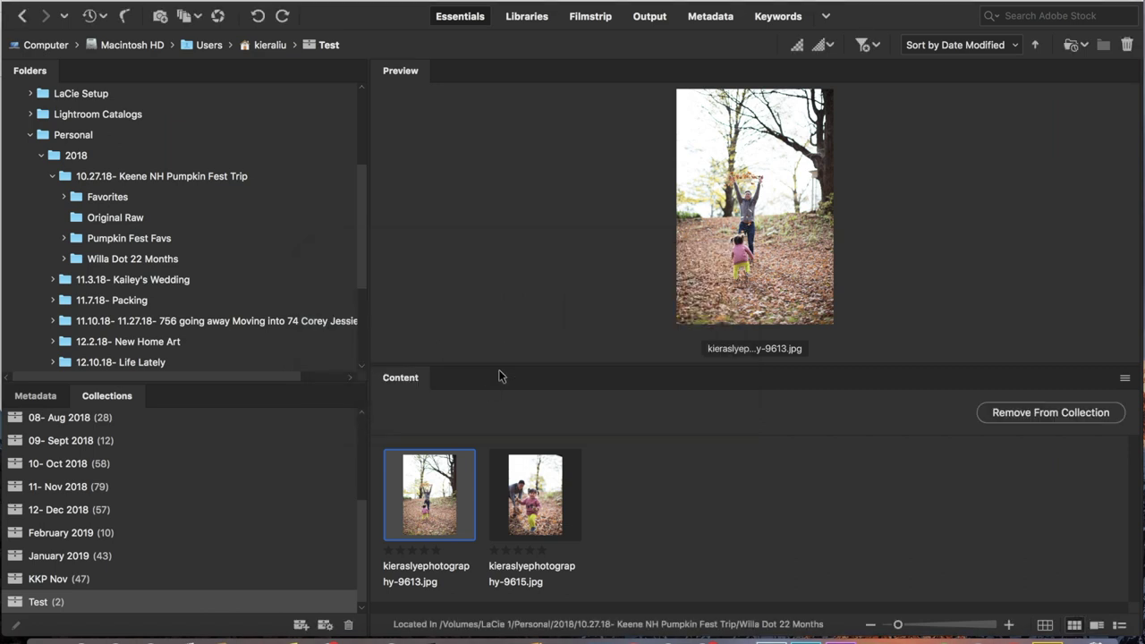
pyautogui.rightClick(462, 507)
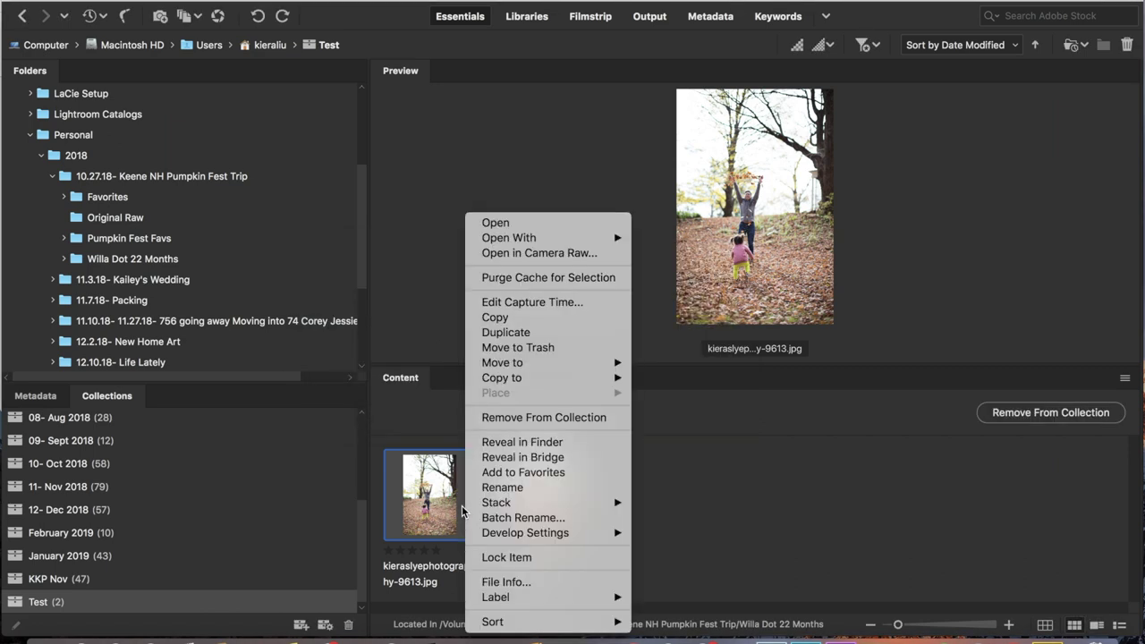
pyautogui.click(519, 417)
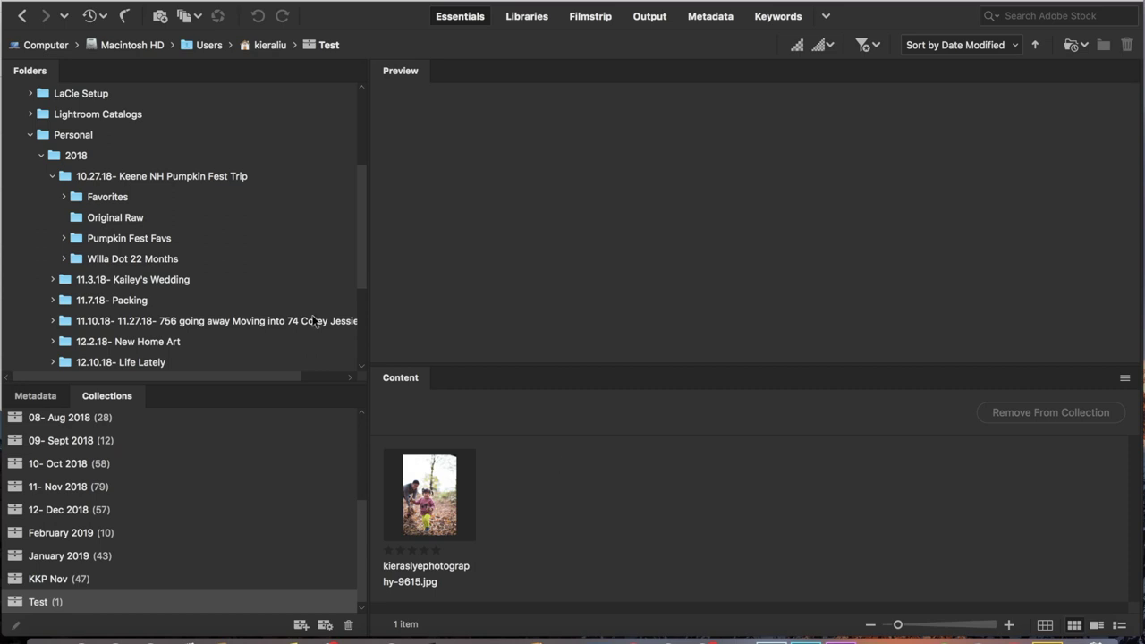
pyautogui.scroll(3, 189, 507)
pyautogui.scroll(2, 189, 508)
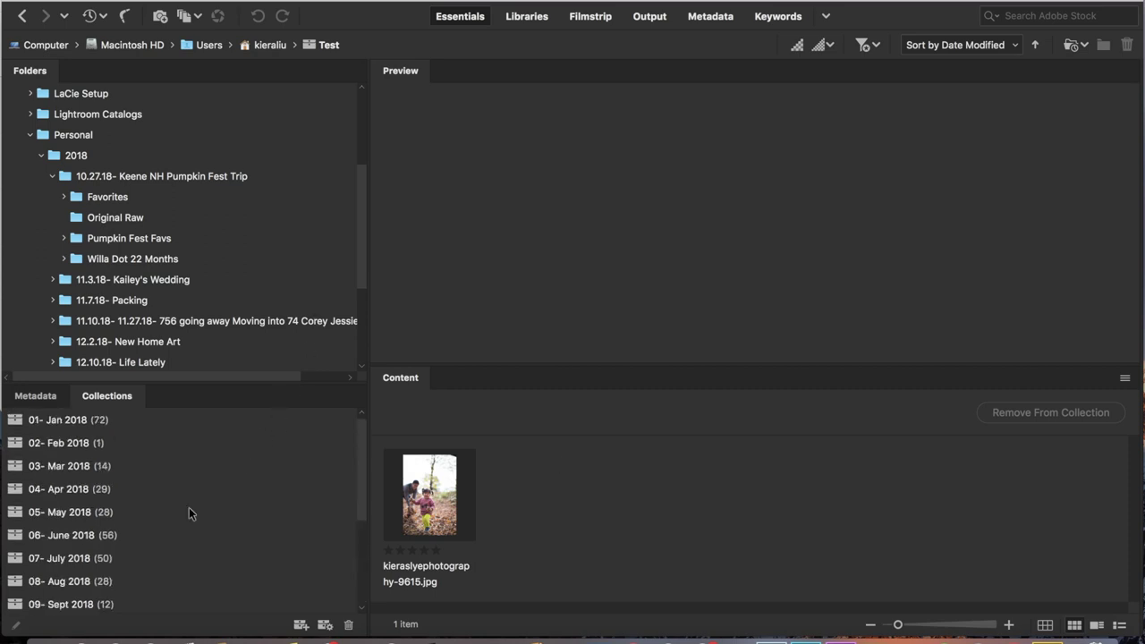
pyautogui.scroll(-5, 187, 506)
pyautogui.scroll(5, 185, 504)
# Step: Browse the 01- Jan, 02- Feb and 03- Mar 2018 collections
pyautogui.click(102, 421)
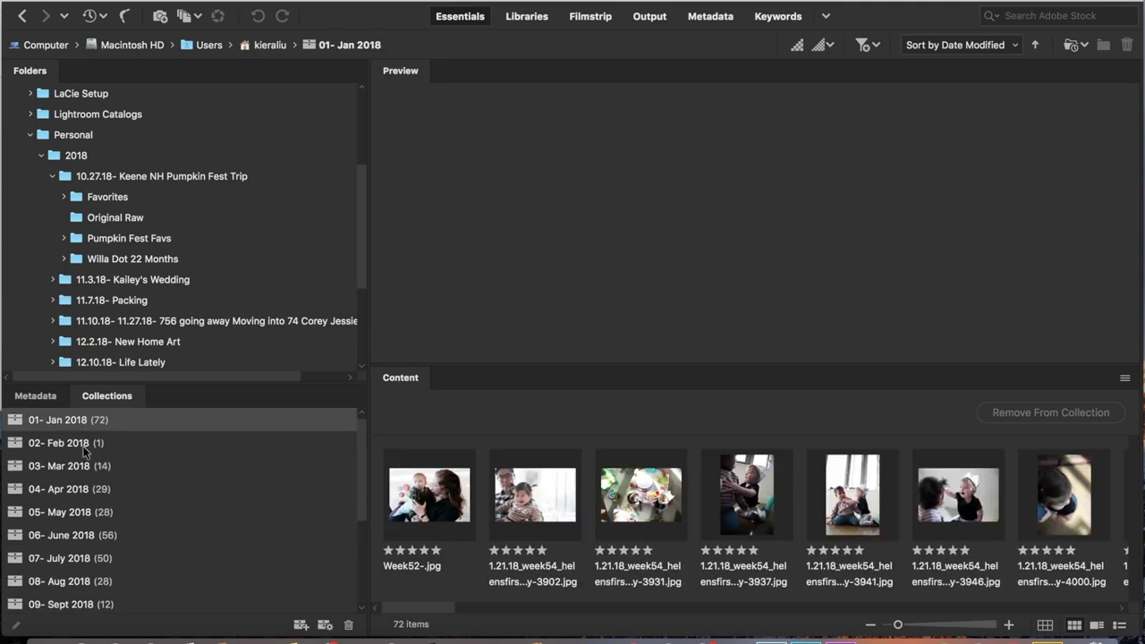
pyautogui.click(83, 445)
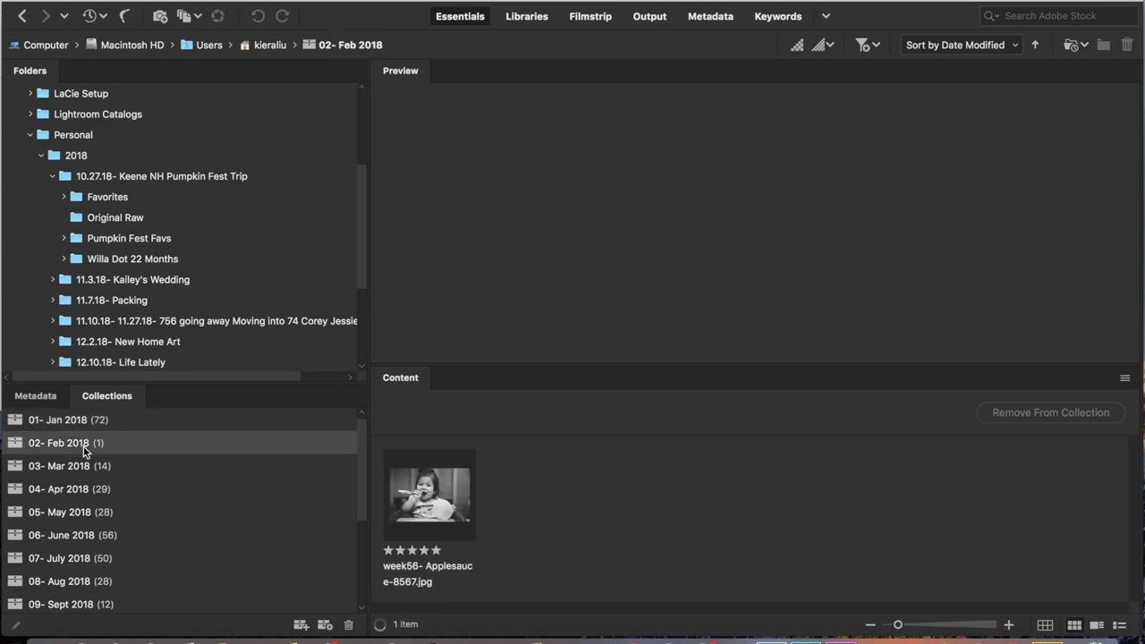
pyautogui.click(70, 422)
pyautogui.click(60, 449)
pyautogui.scroll(-4, 57, 606)
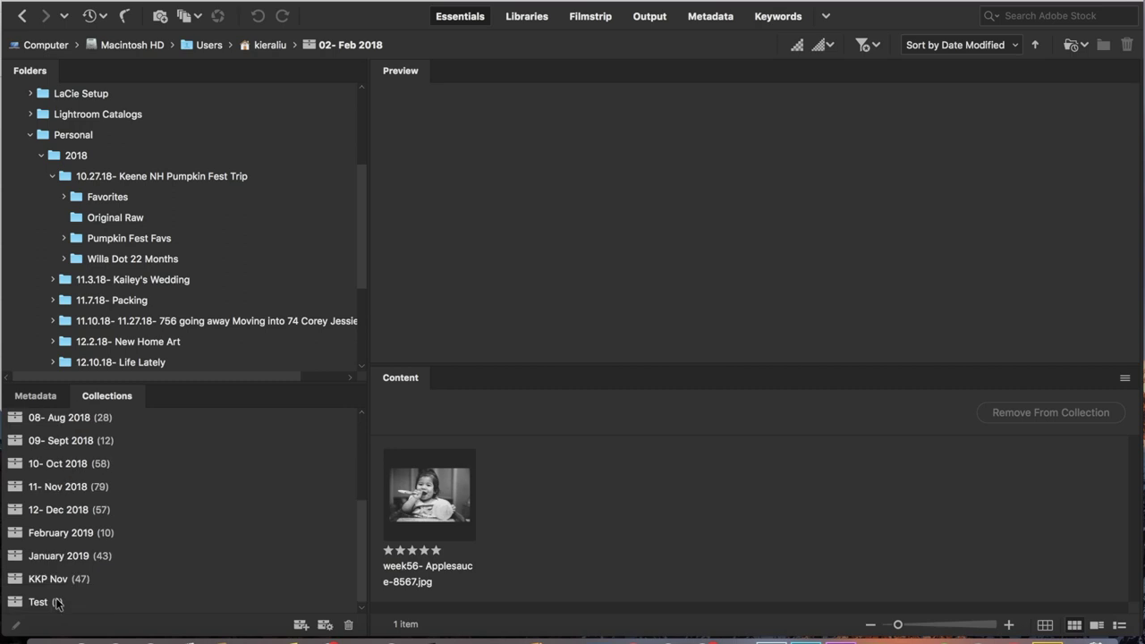
pyautogui.scroll(4, 61, 522)
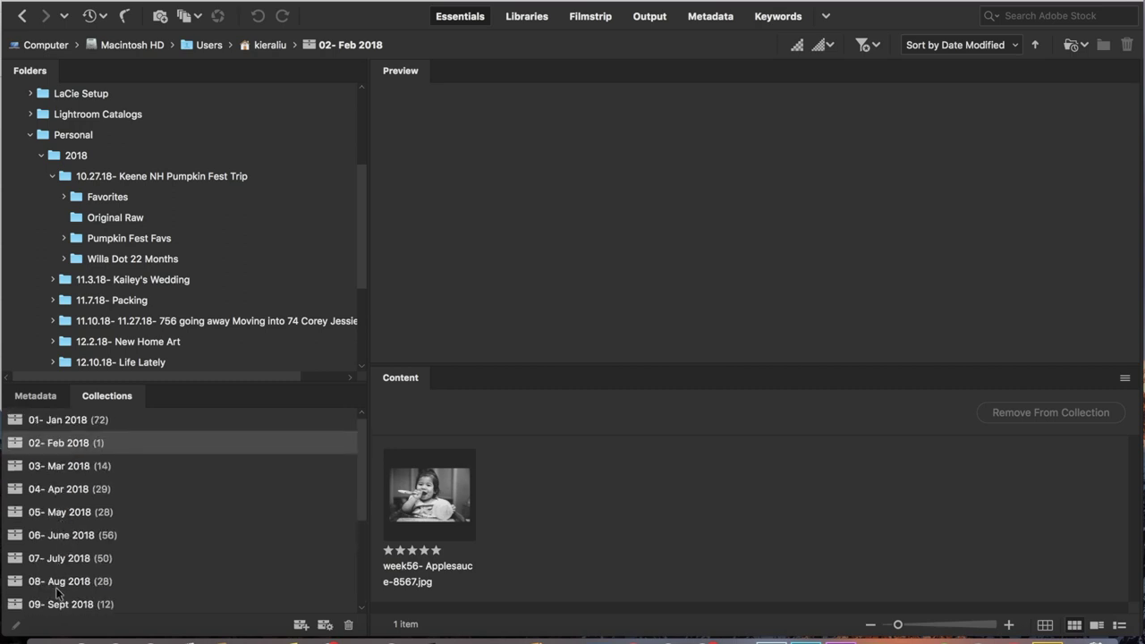
pyautogui.click(54, 467)
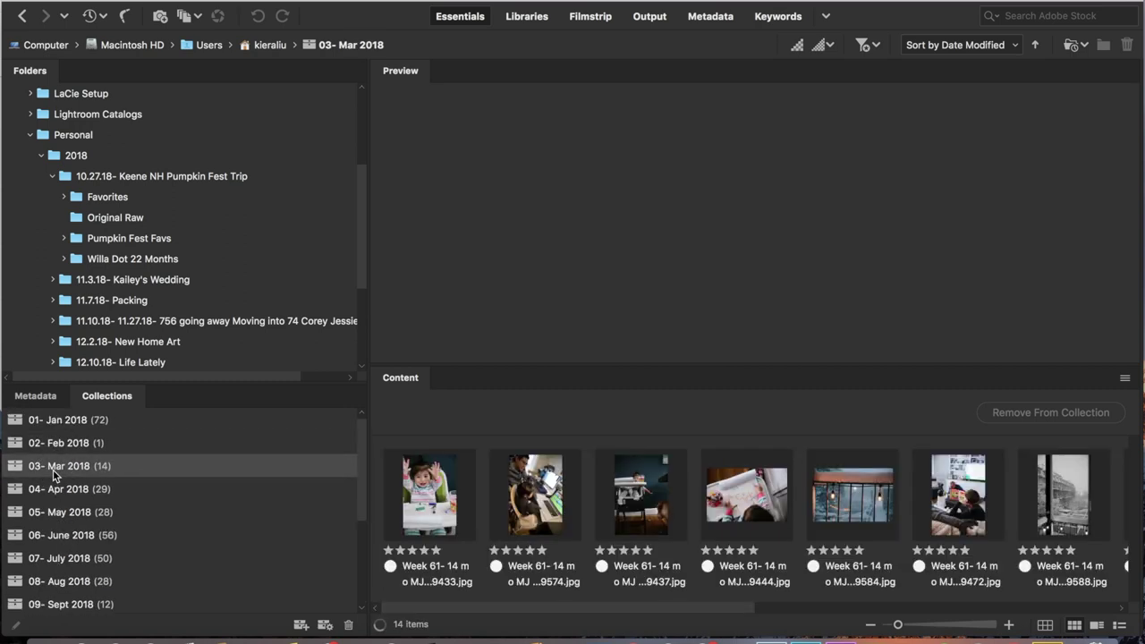
# Step: Show the 29 photos of 04- Apr 2018, then open the 2018 Best OF folder
pyautogui.click(57, 485)
pyautogui.click(72, 425)
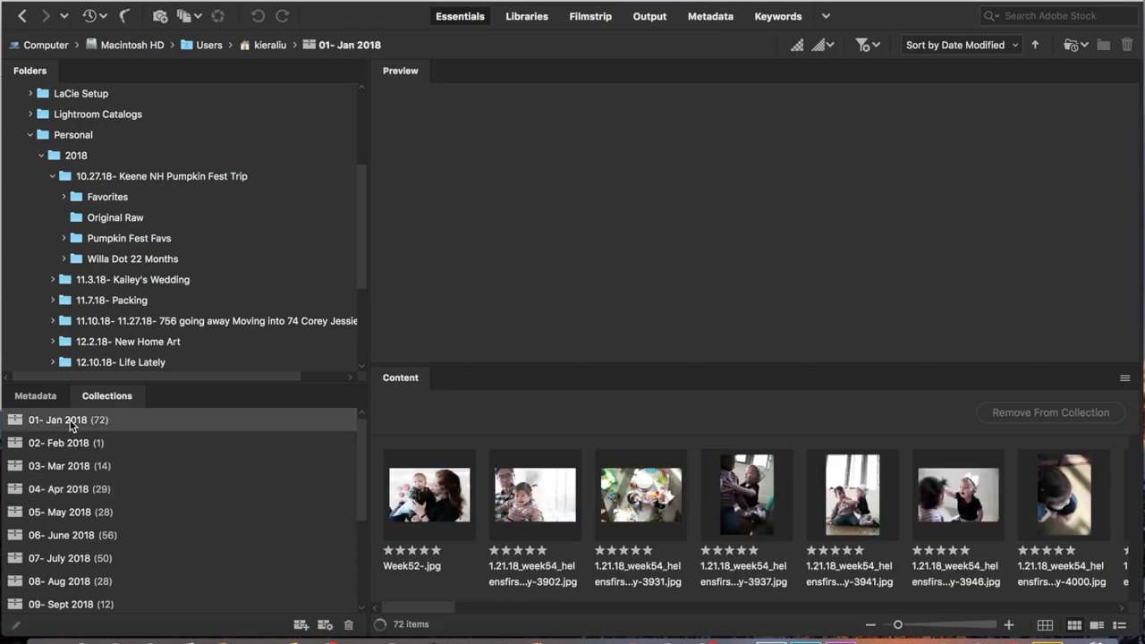
pyautogui.click(64, 489)
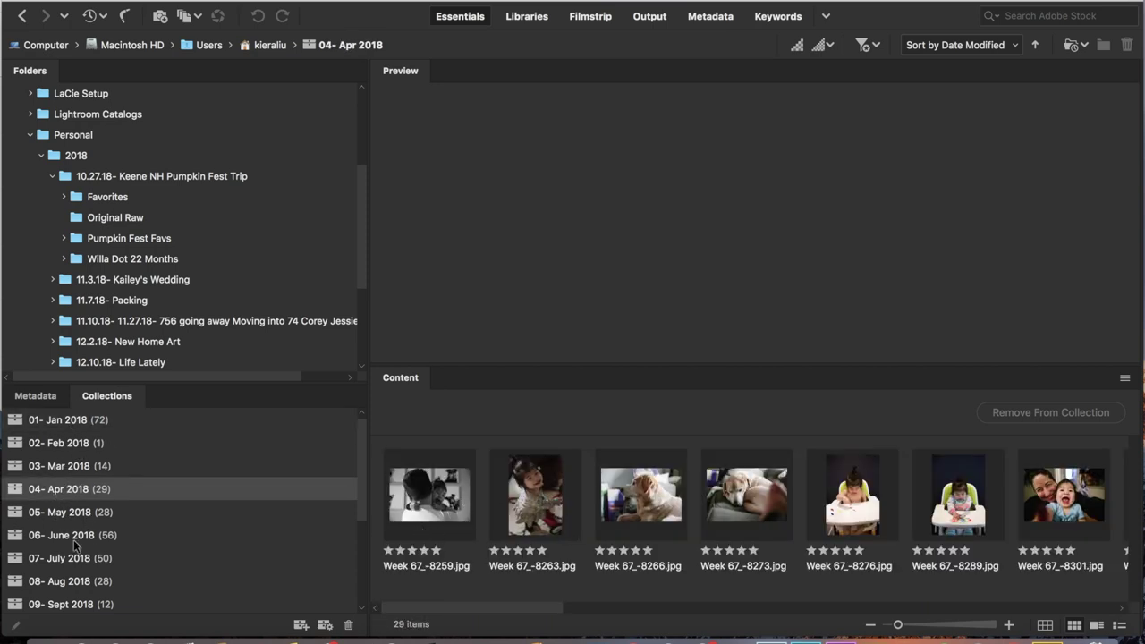
pyautogui.scroll(-5, 70, 474)
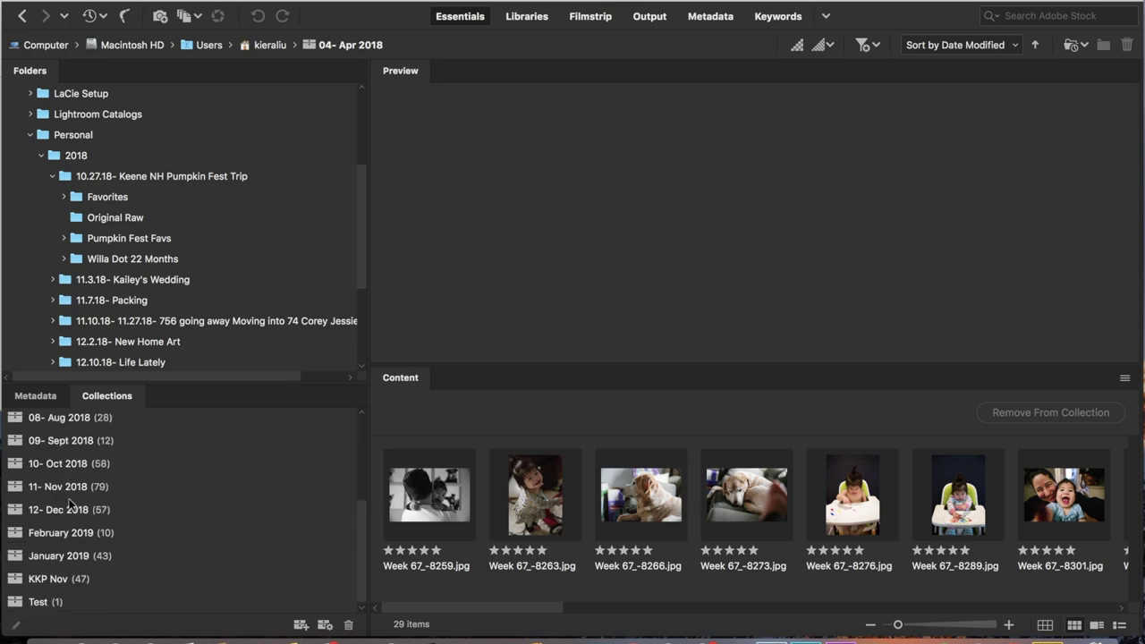
pyautogui.scroll(-5, 122, 263)
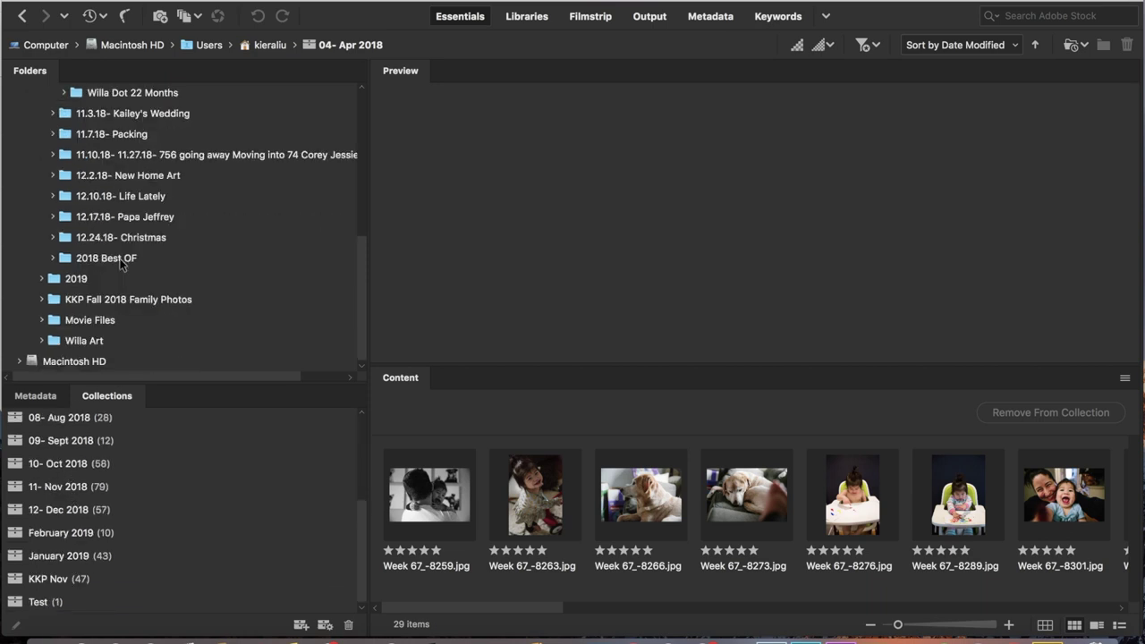
pyautogui.click(120, 260)
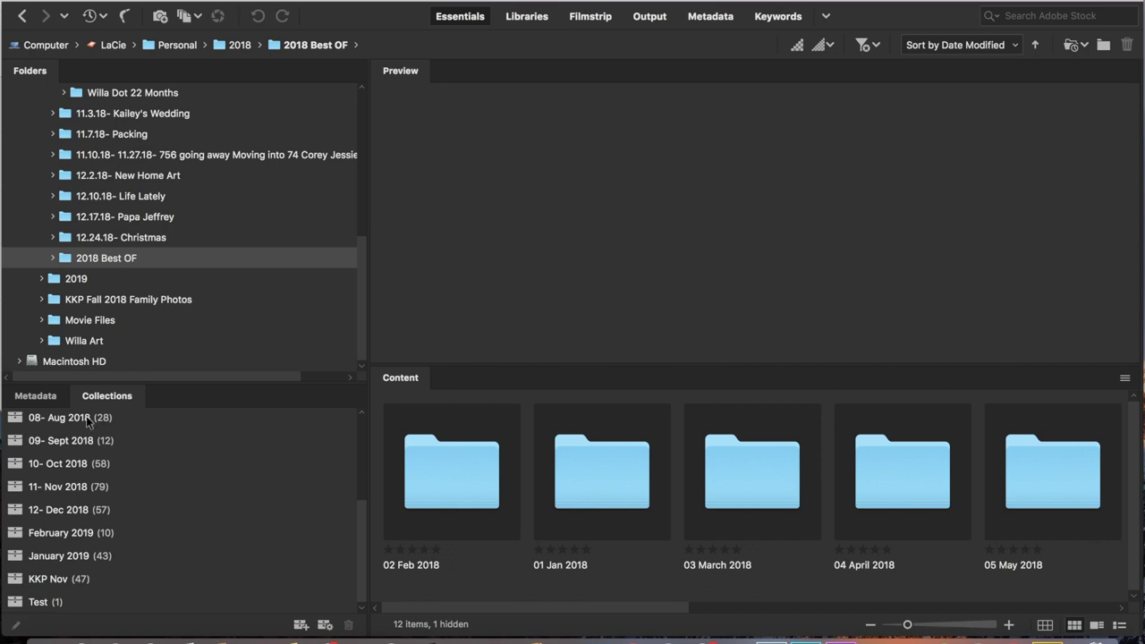
# Step: Create a new 'Test' folder inside 2018 Best OF, then view the Test collection
pyautogui.click(53, 260)
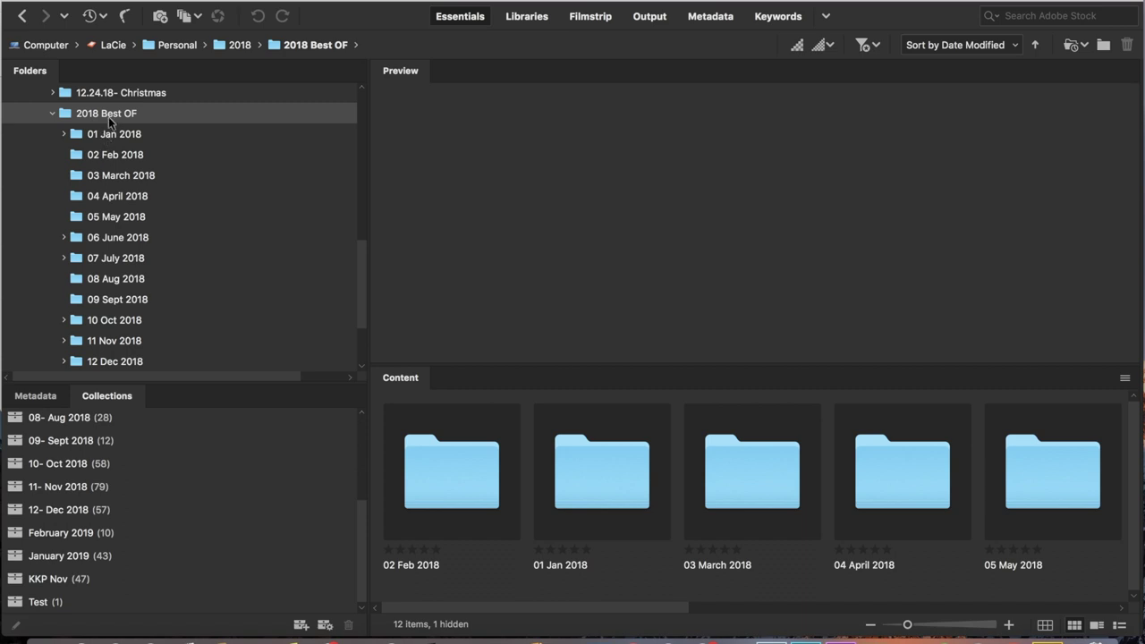
pyautogui.rightClick(109, 122)
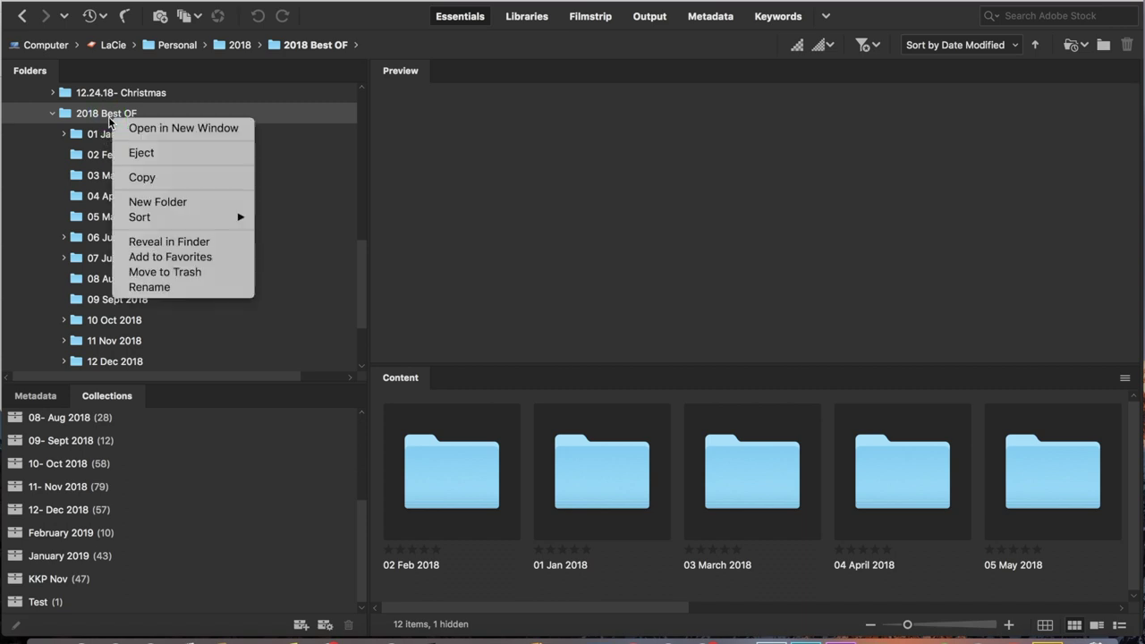
pyautogui.click(165, 204)
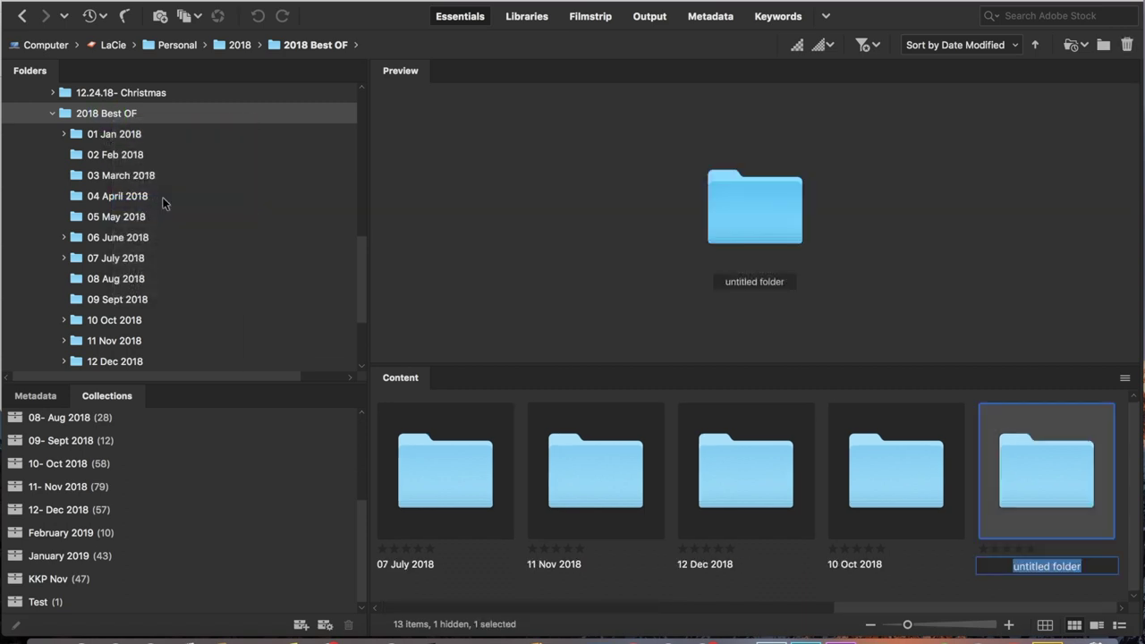
pyautogui.write('Test')
pyautogui.press('Return')
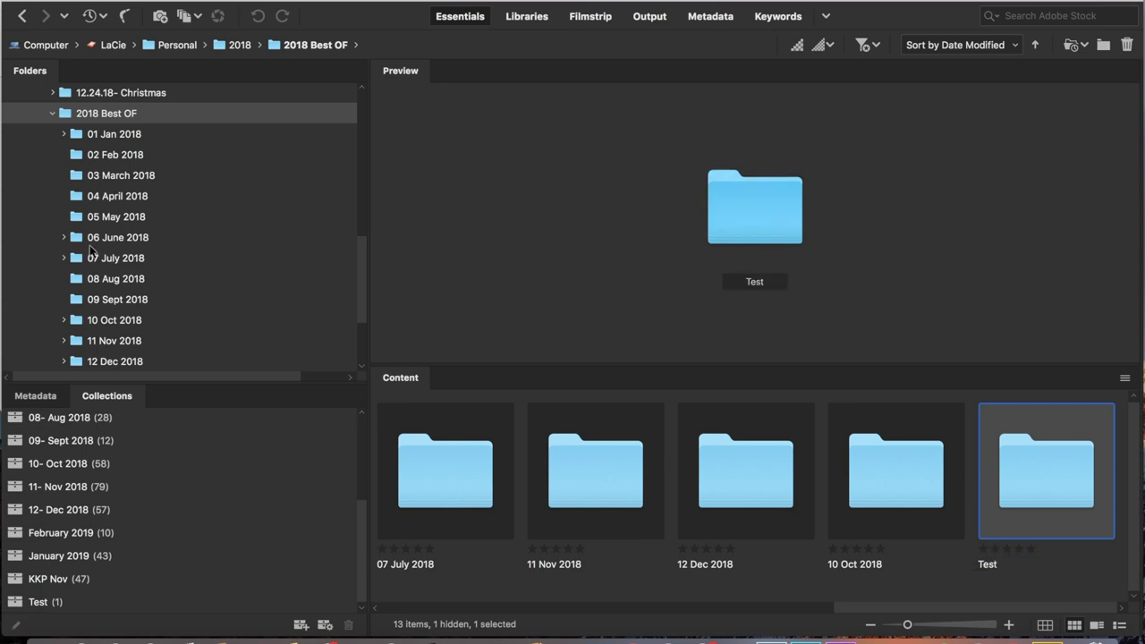
pyautogui.scroll(-3, 94, 253)
pyautogui.scroll(2, 93, 212)
pyautogui.scroll(5, 93, 211)
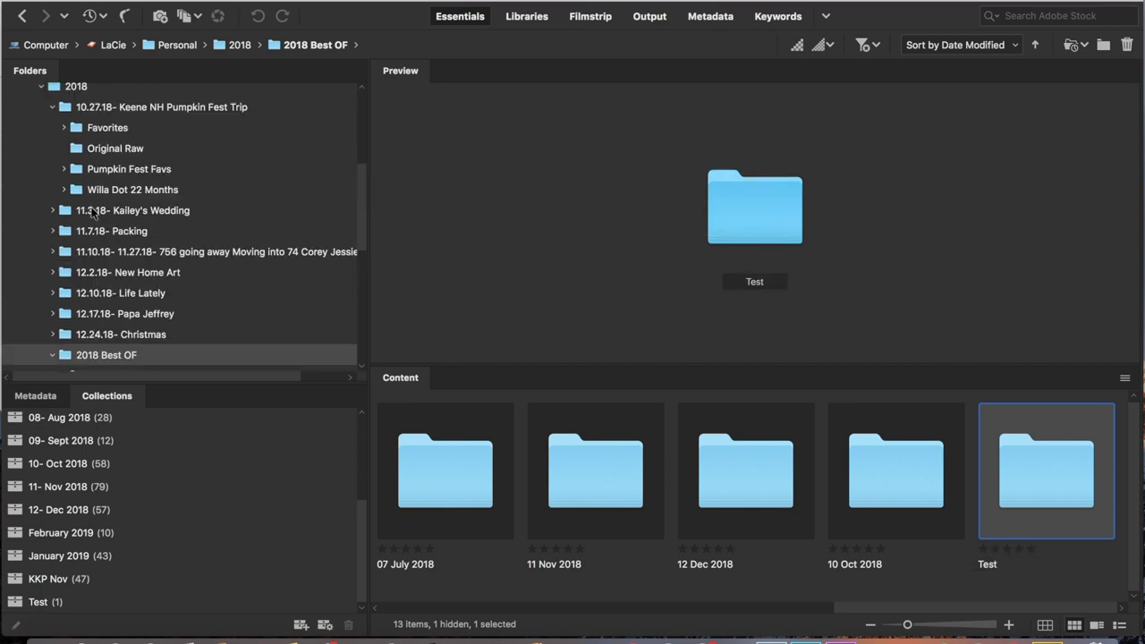
pyautogui.scroll(-2, 94, 211)
pyautogui.scroll(2, 93, 211)
pyautogui.scroll(-2, 96, 357)
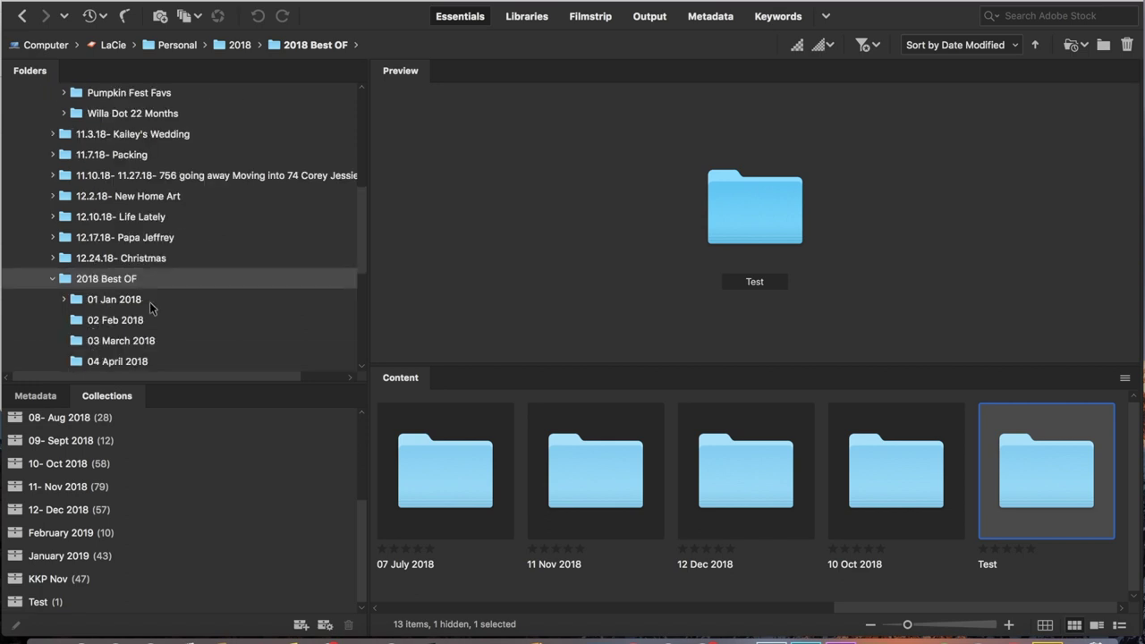
pyautogui.scroll(5, 99, 448)
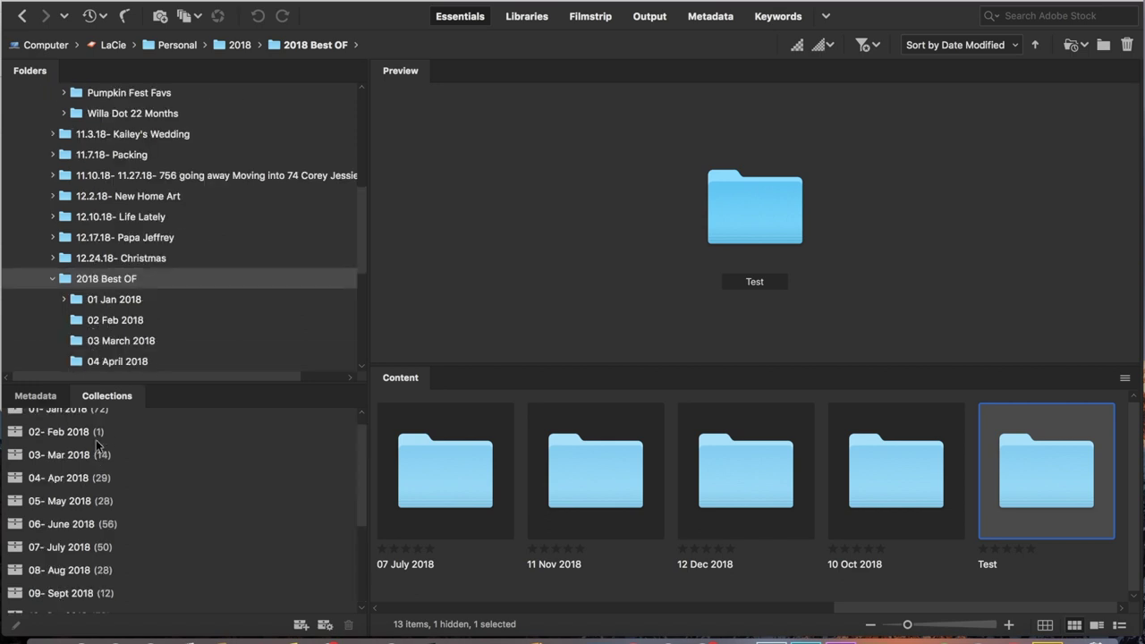
pyautogui.scroll(1, 94, 438)
pyautogui.click(89, 428)
pyautogui.scroll(-5, 94, 542)
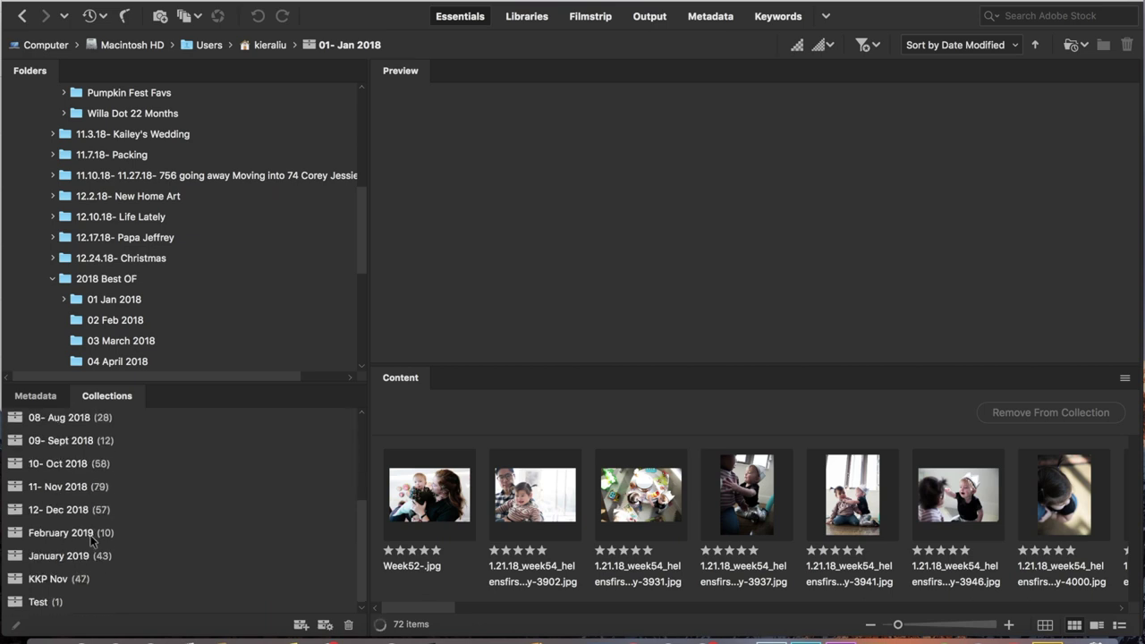
pyautogui.click(74, 604)
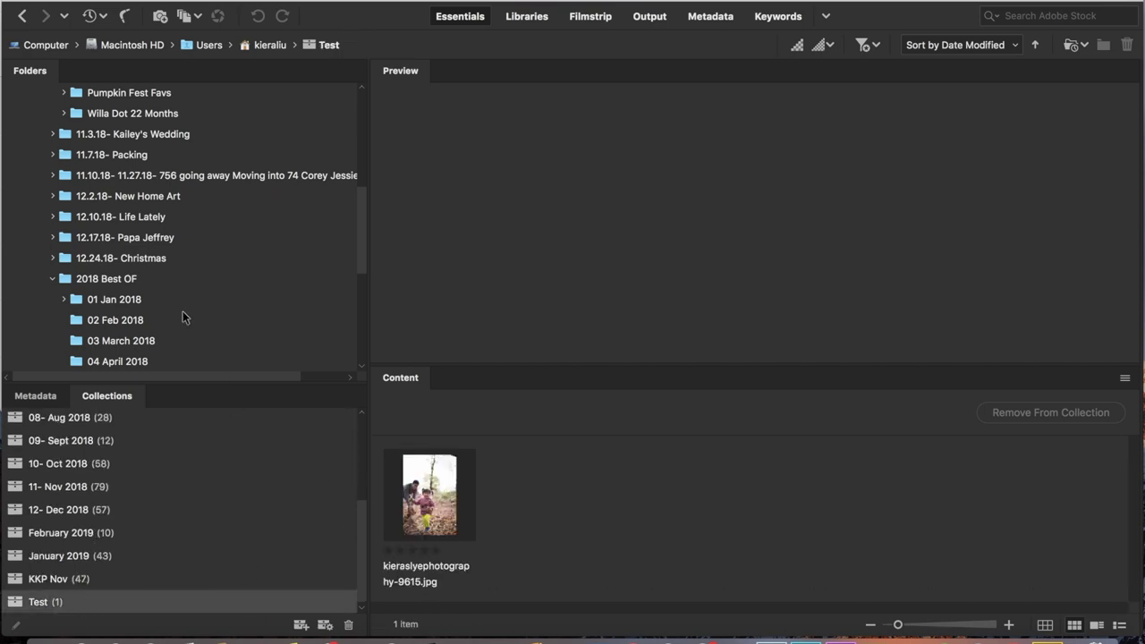
pyautogui.scroll(-5, 183, 314)
pyautogui.moveTo(443, 511)
pyautogui.mouseDown()
pyautogui.moveTo(284, 327)
pyautogui.moveTo(96, 269)
pyautogui.mouseUp()
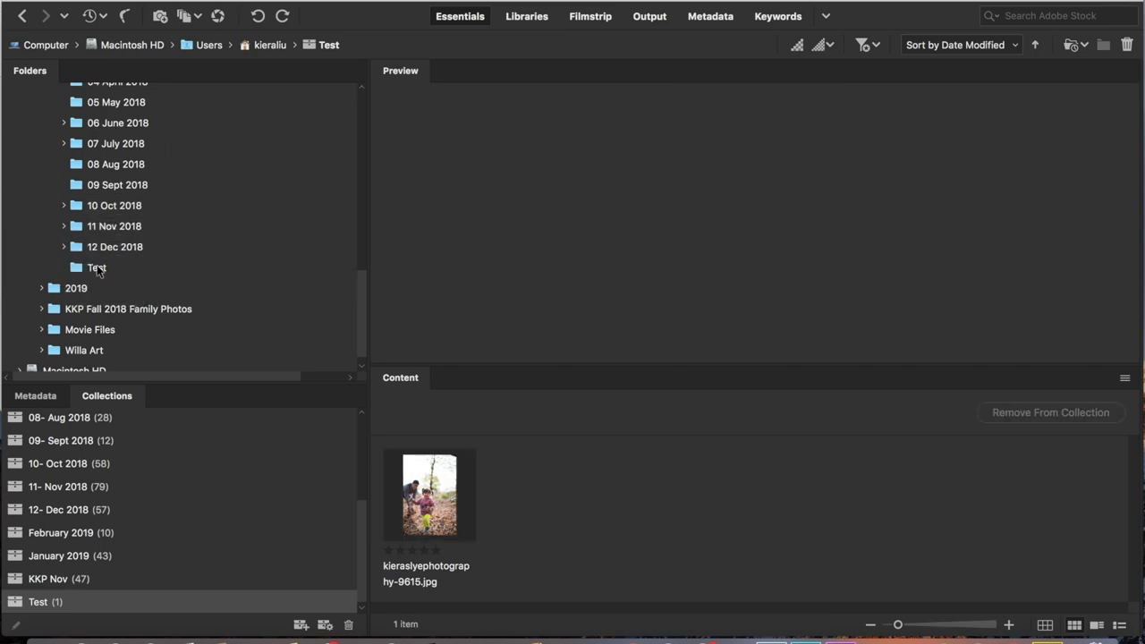
# Step: View the Test folder under 2018 Best OF, rechecking the Test collection, then bring up Finder
pyautogui.click(98, 268)
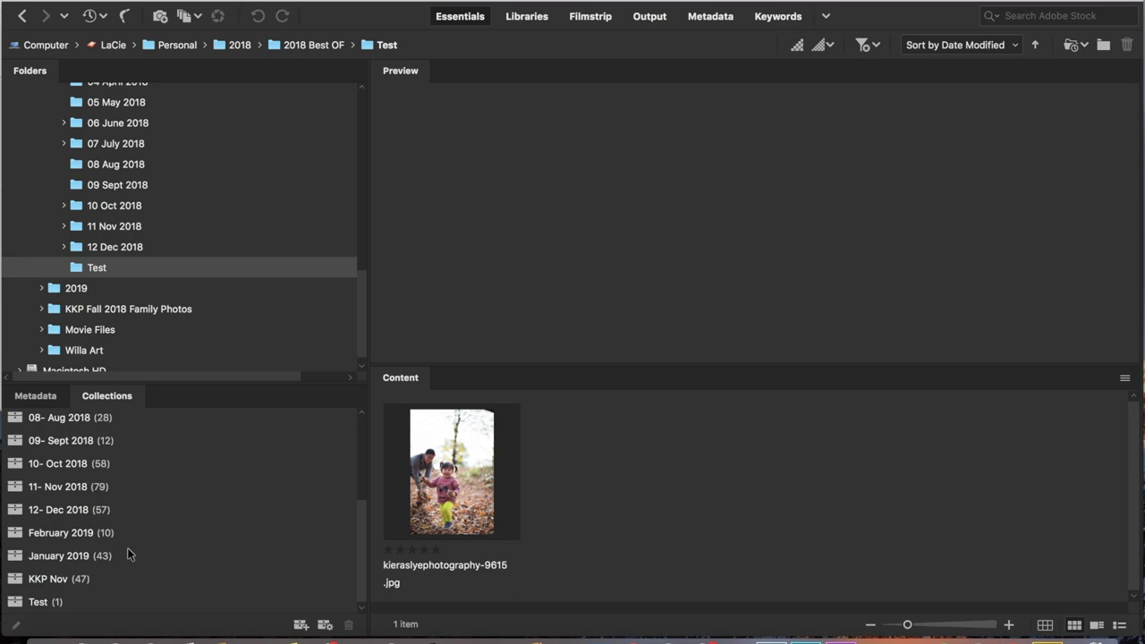
pyautogui.click(39, 602)
pyautogui.click(96, 266)
pyautogui.click(45, 637)
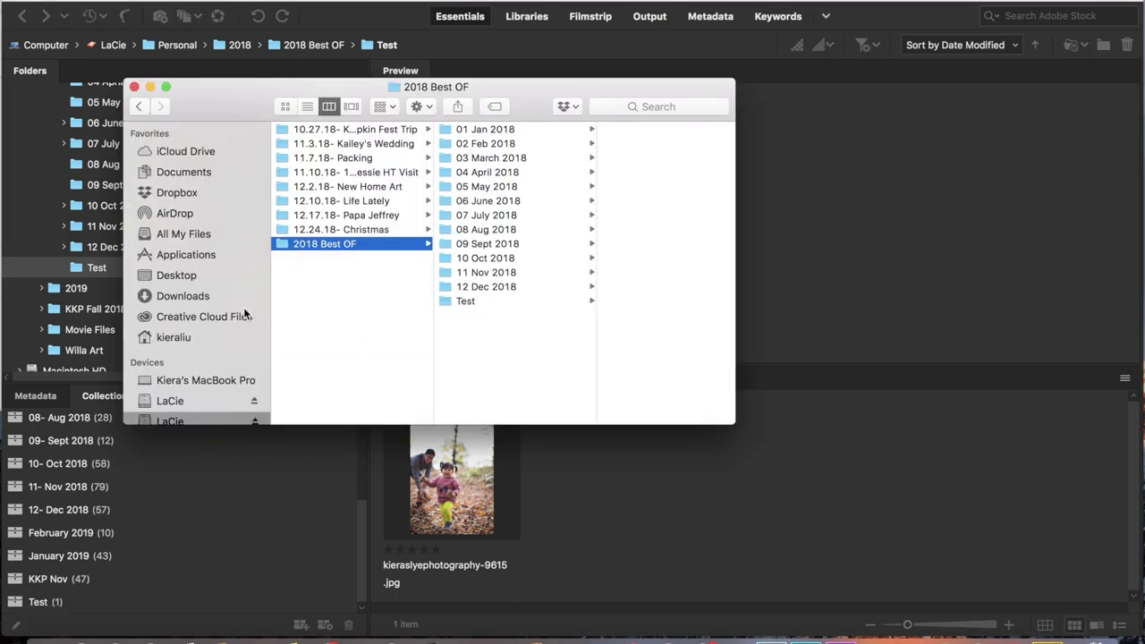
pyautogui.click(214, 420)
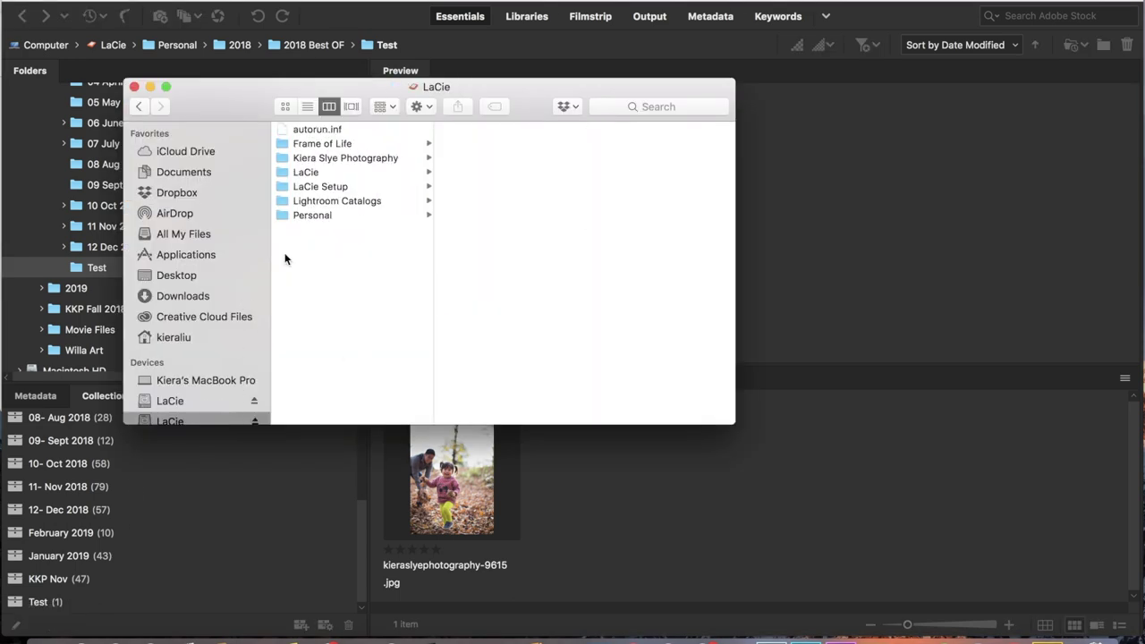
pyautogui.click(340, 216)
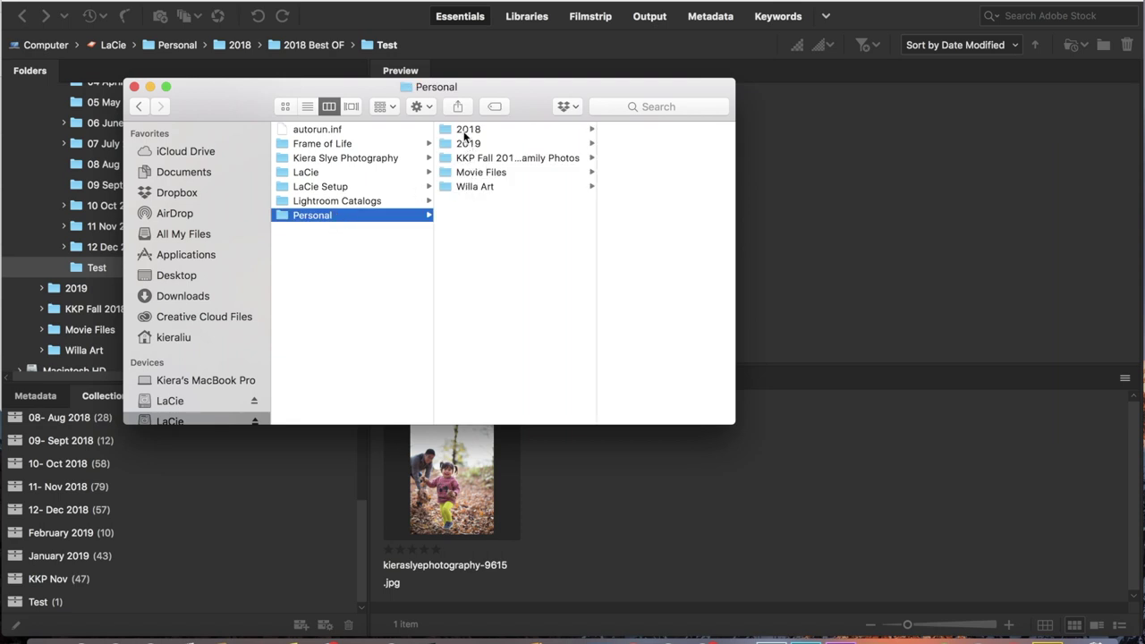
pyautogui.click(468, 130)
pyautogui.click(641, 243)
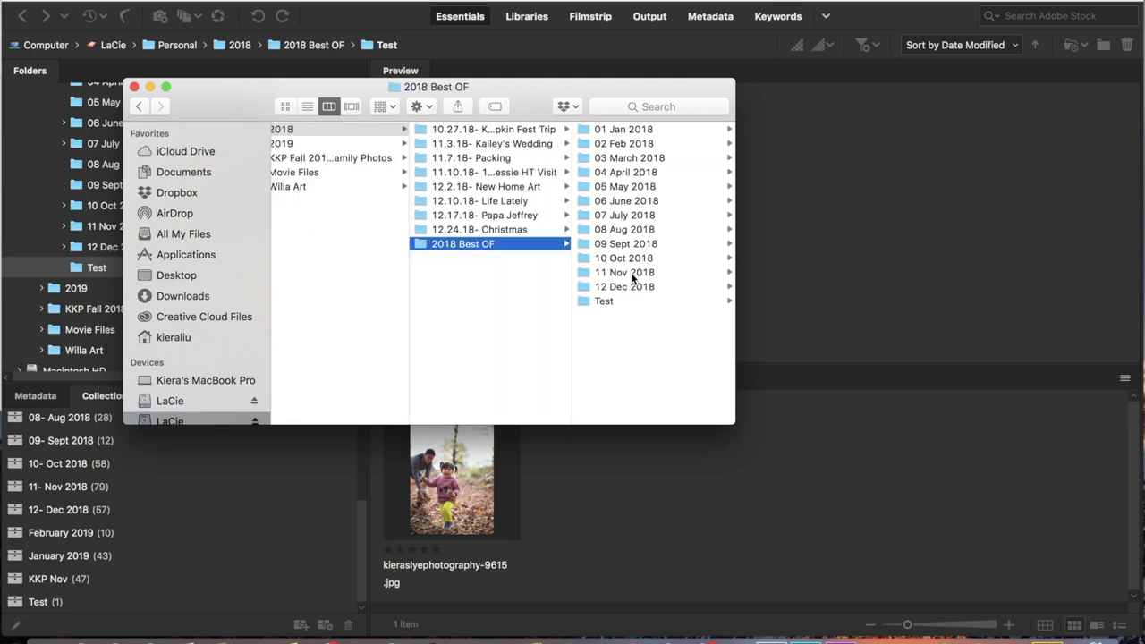
pyautogui.click(624, 301)
pyautogui.click(628, 131)
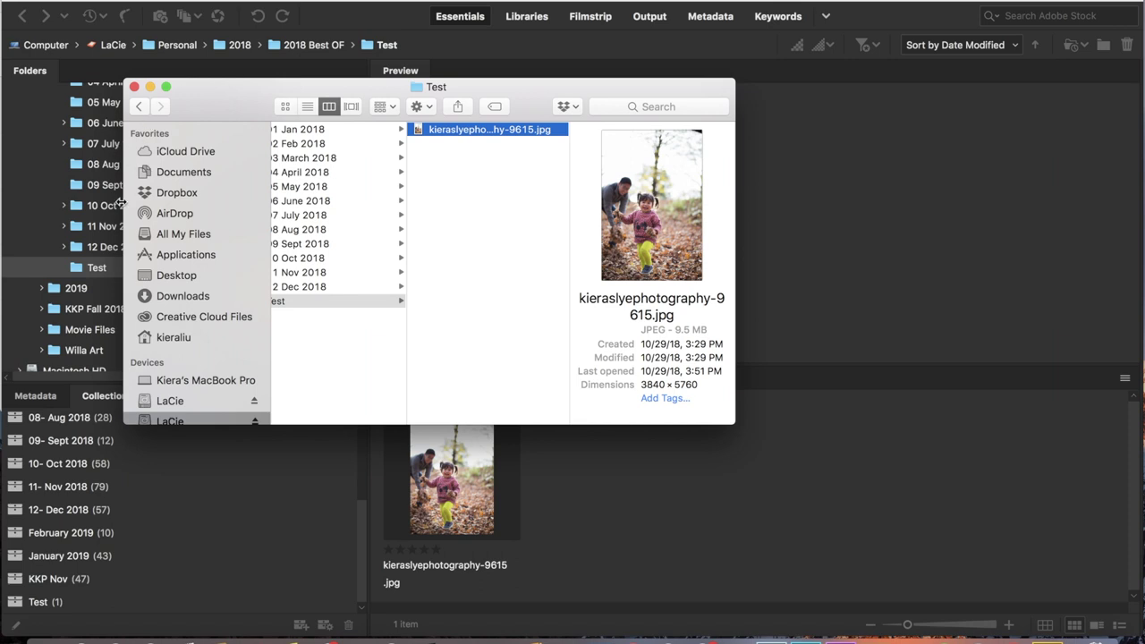
pyautogui.click(134, 87)
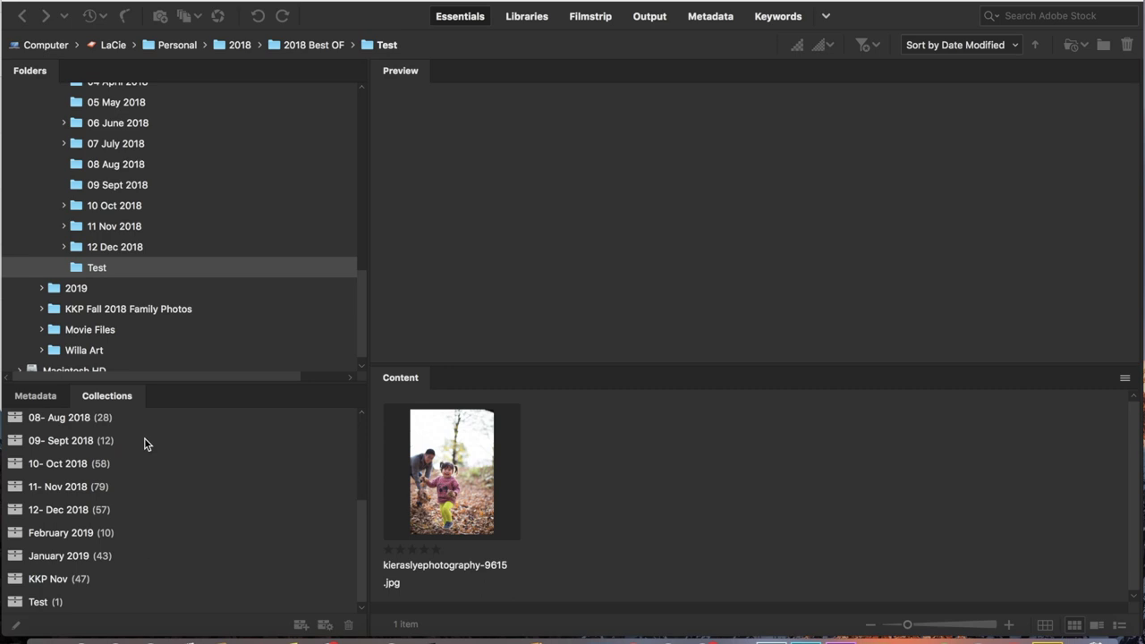
# Step: Select the four living-room photos in 12 Dec 2018 and drop them onto the Test folder
pyautogui.click(99, 249)
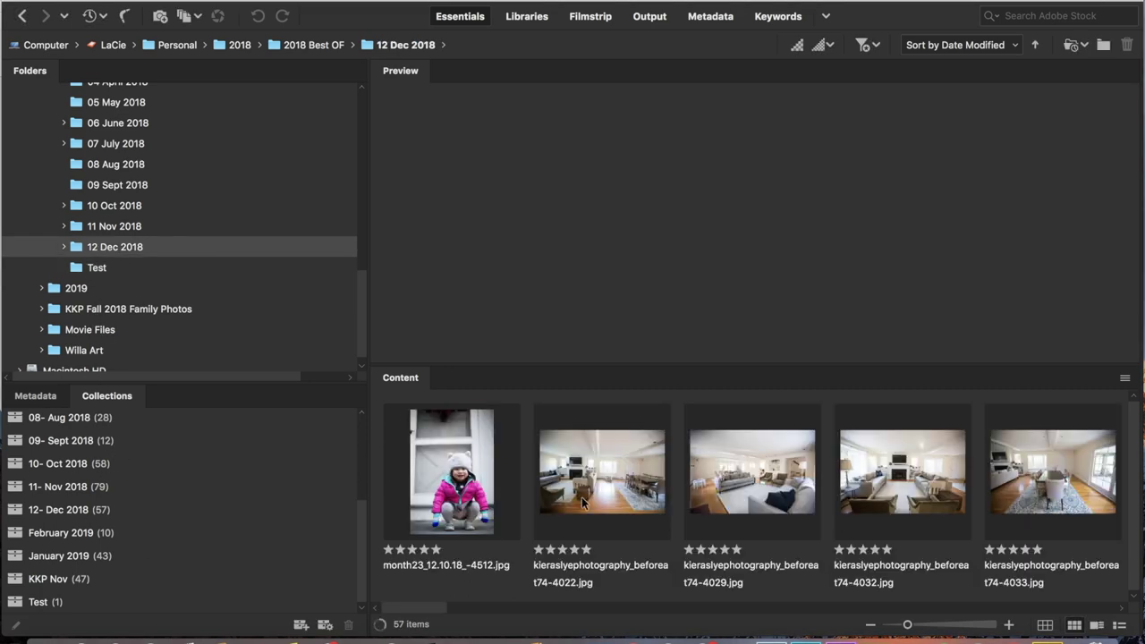
pyautogui.click(583, 503)
pyautogui.keyDown('shift'); pyautogui.click(1083, 528); pyautogui.keyUp('shift')
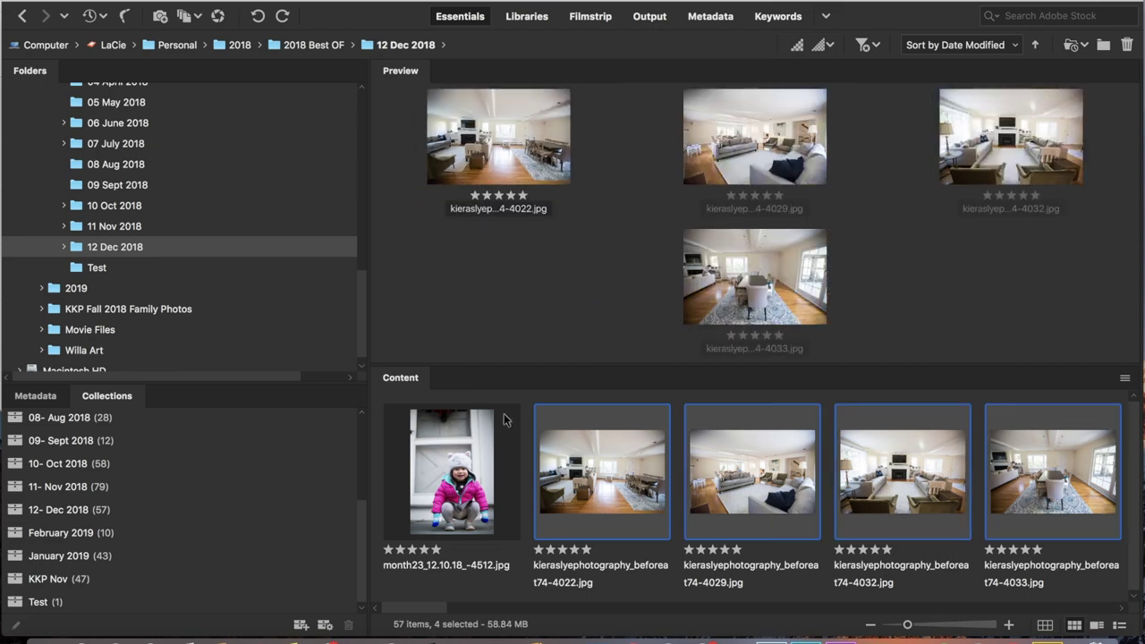
pyautogui.moveTo(584, 464)
pyautogui.mouseDown()
pyautogui.moveTo(206, 277)
pyautogui.moveTo(108, 268)
pyautogui.mouseUp()
pyautogui.click(97, 268)
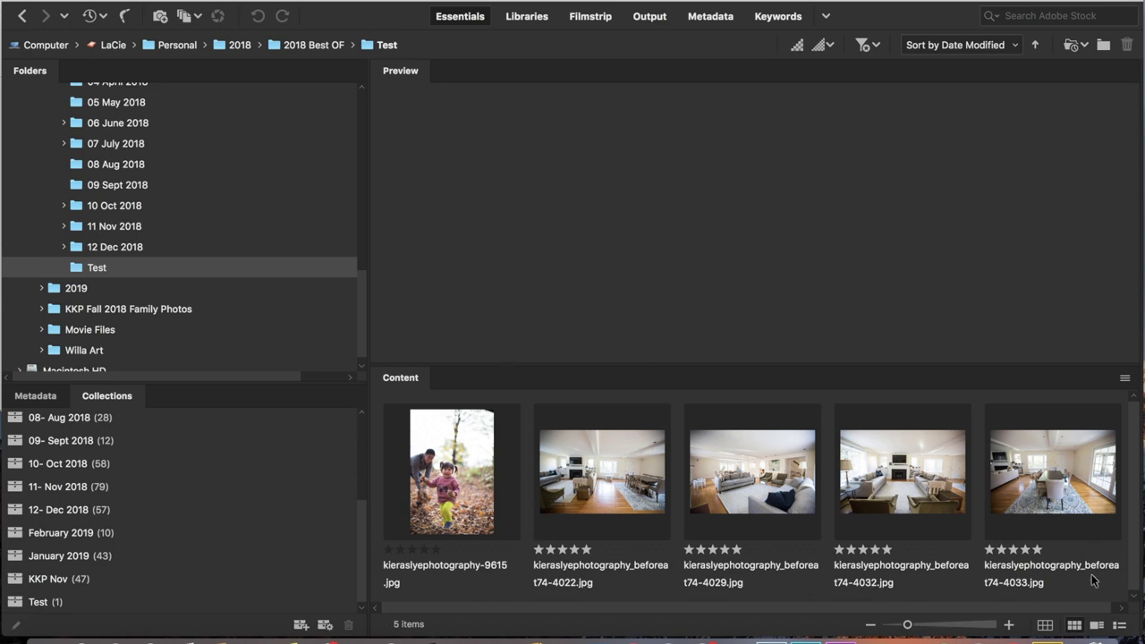
pyautogui.hscroll(1, 1043, 579)
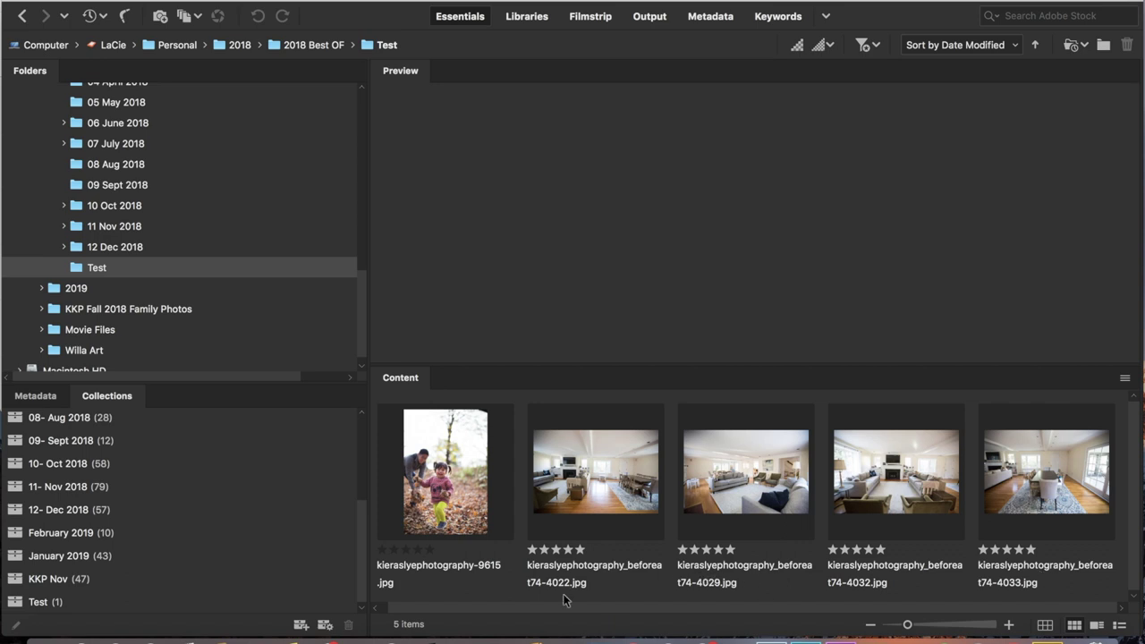
# Step: In Test, reselect the four living-room photos and bring up their actions menu
pyautogui.click(471, 570)
pyautogui.keyDown('shift'); pyautogui.click(1051, 505); pyautogui.keyUp('shift')
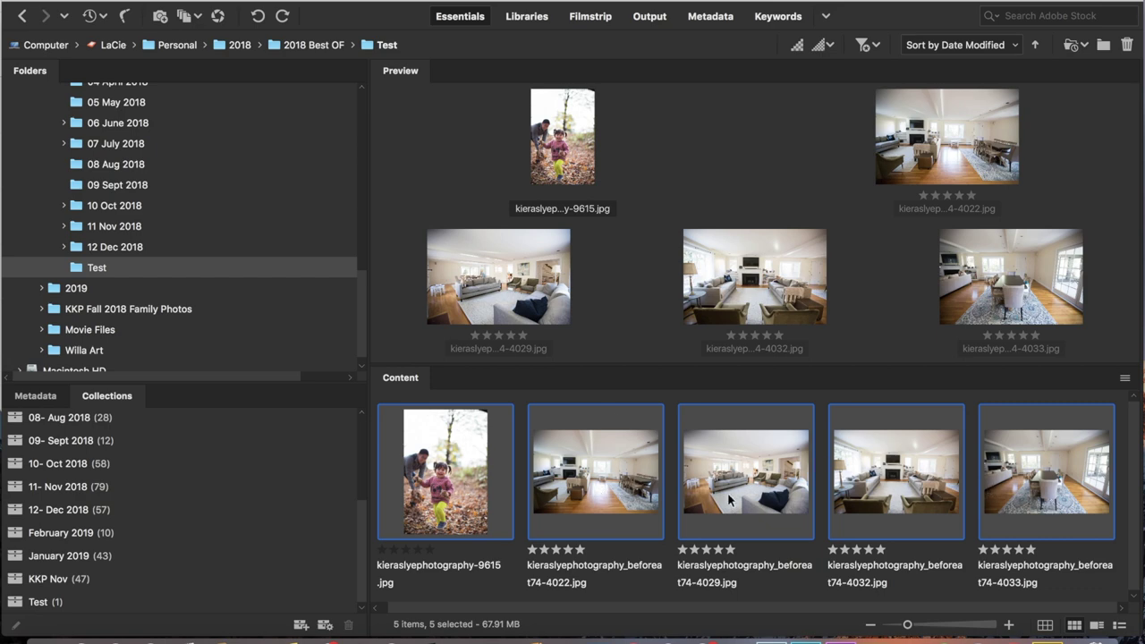
pyautogui.click(466, 475)
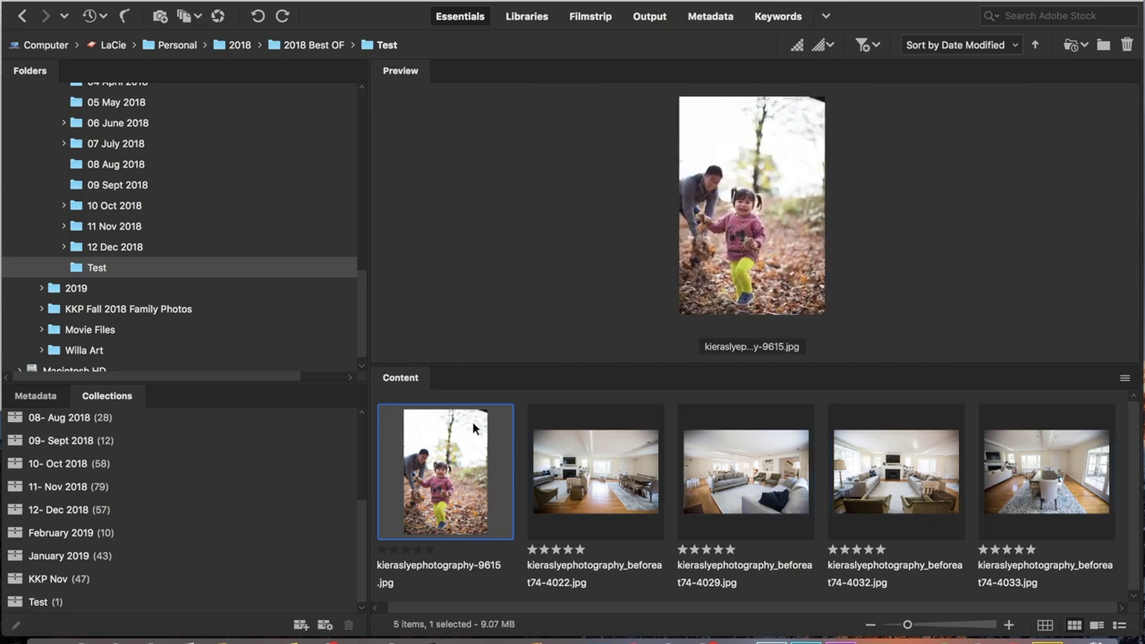
pyautogui.click(588, 433)
pyautogui.keyDown('shift'); pyautogui.click(1017, 471); pyautogui.keyUp('shift')
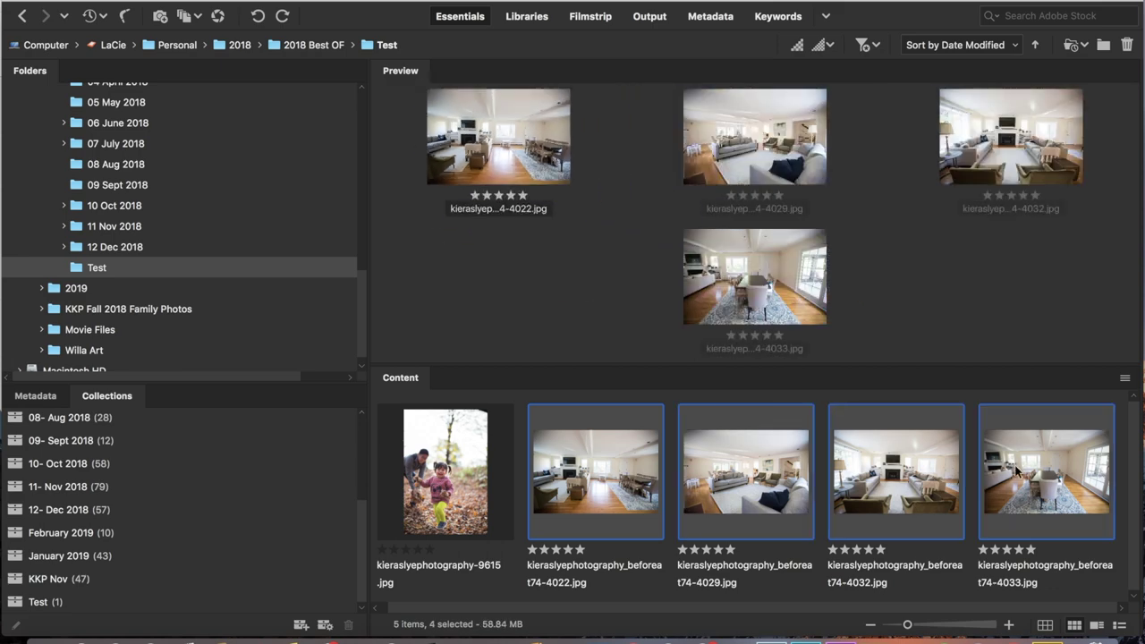
pyautogui.rightClick(1017, 472)
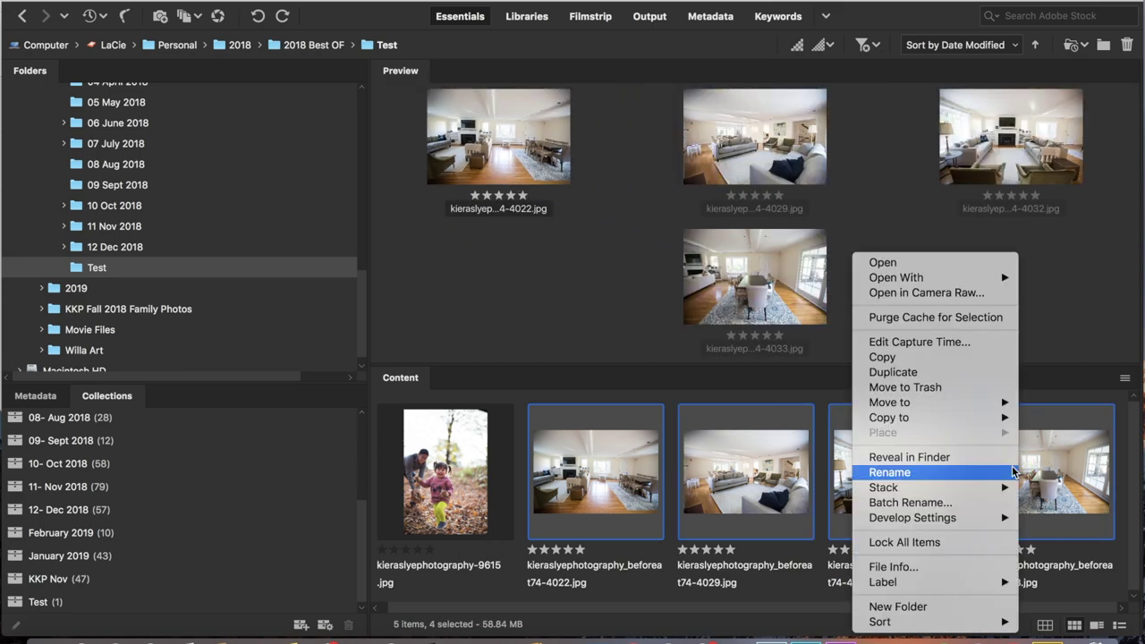
# Step: In Batch Rename, try sequence letter, sequence number and current filename as the second name part
pyautogui.click(962, 503)
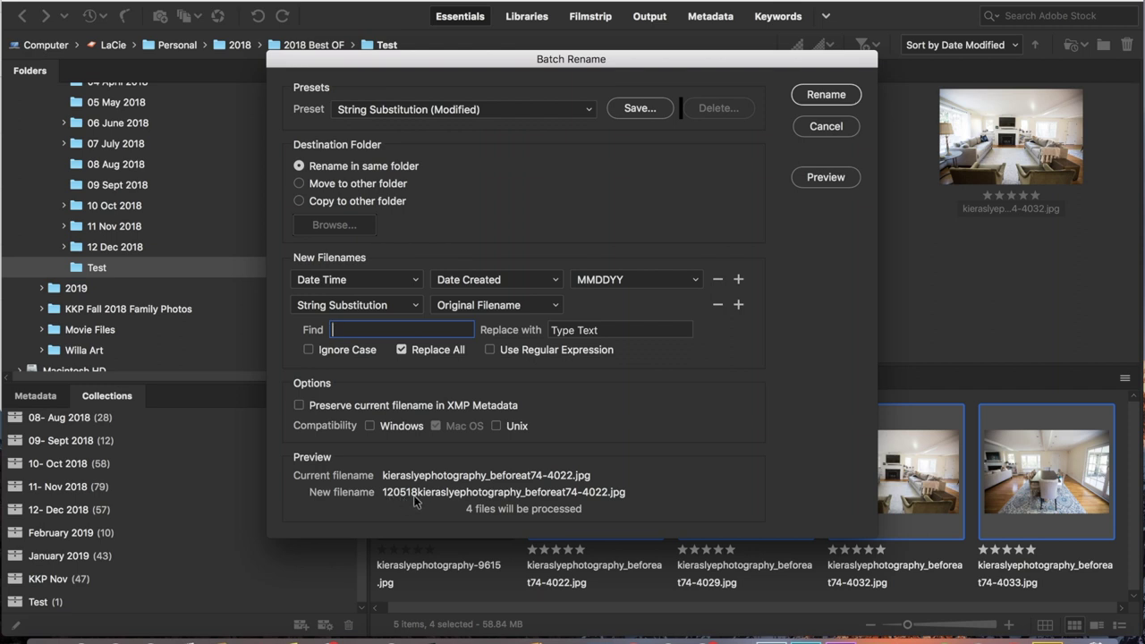
pyautogui.click(399, 306)
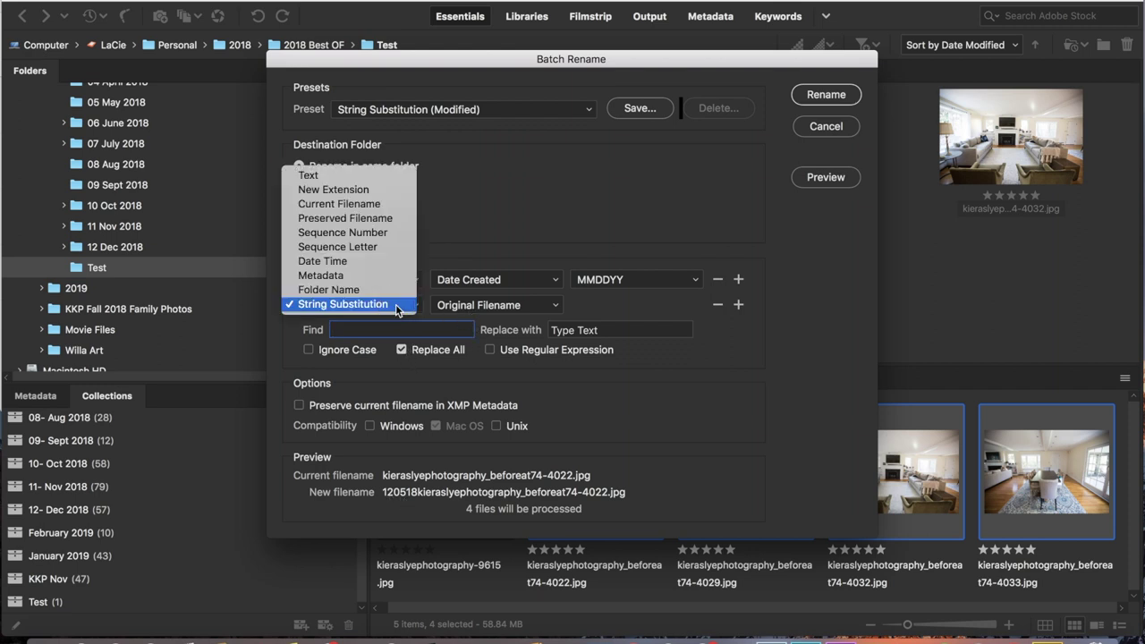
pyautogui.click(376, 247)
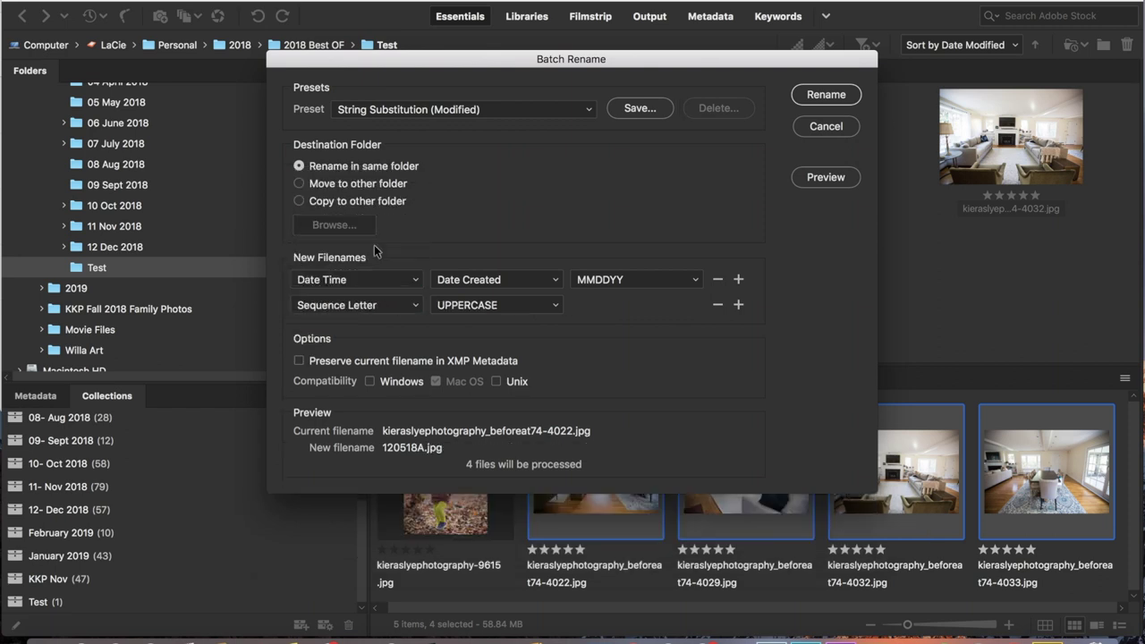
pyautogui.click(384, 306)
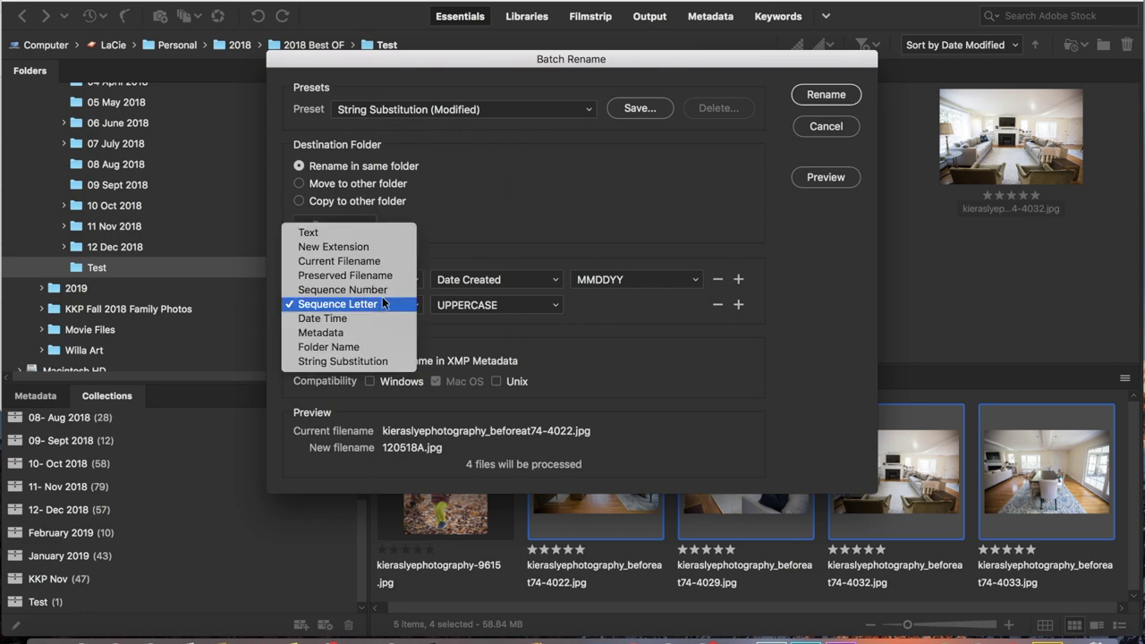
pyautogui.click(380, 290)
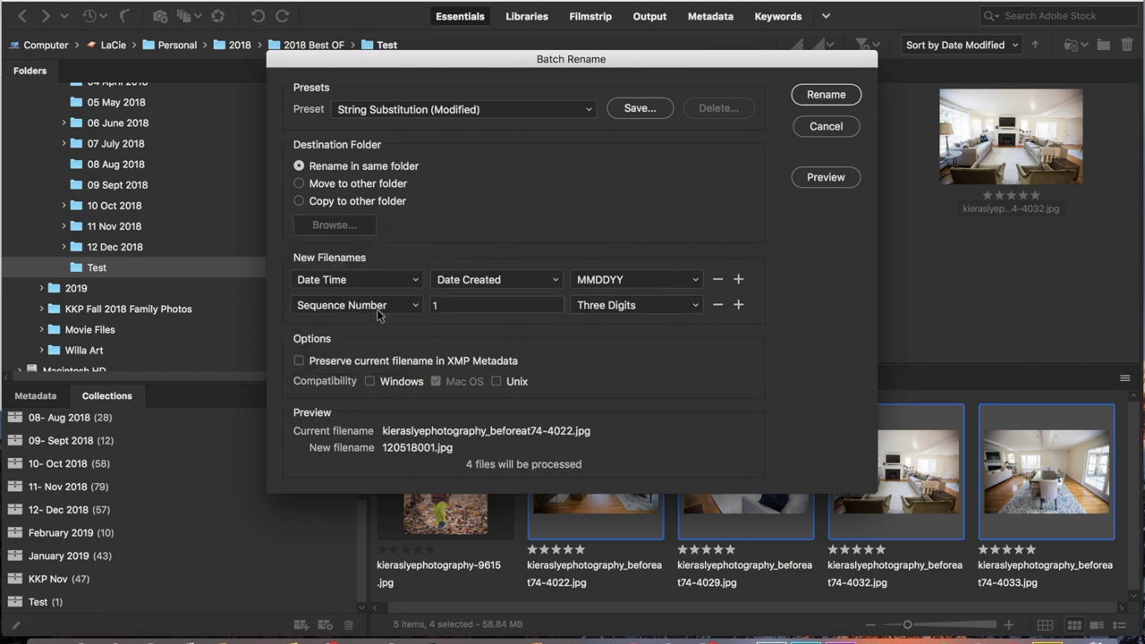
pyautogui.click(380, 313)
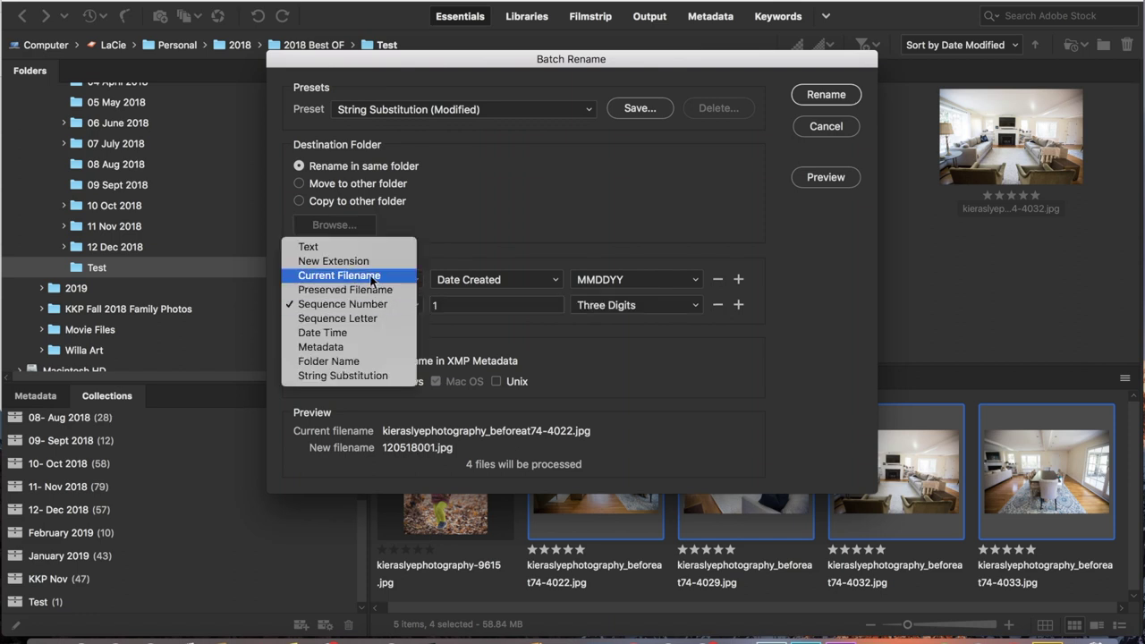
pyautogui.click(376, 276)
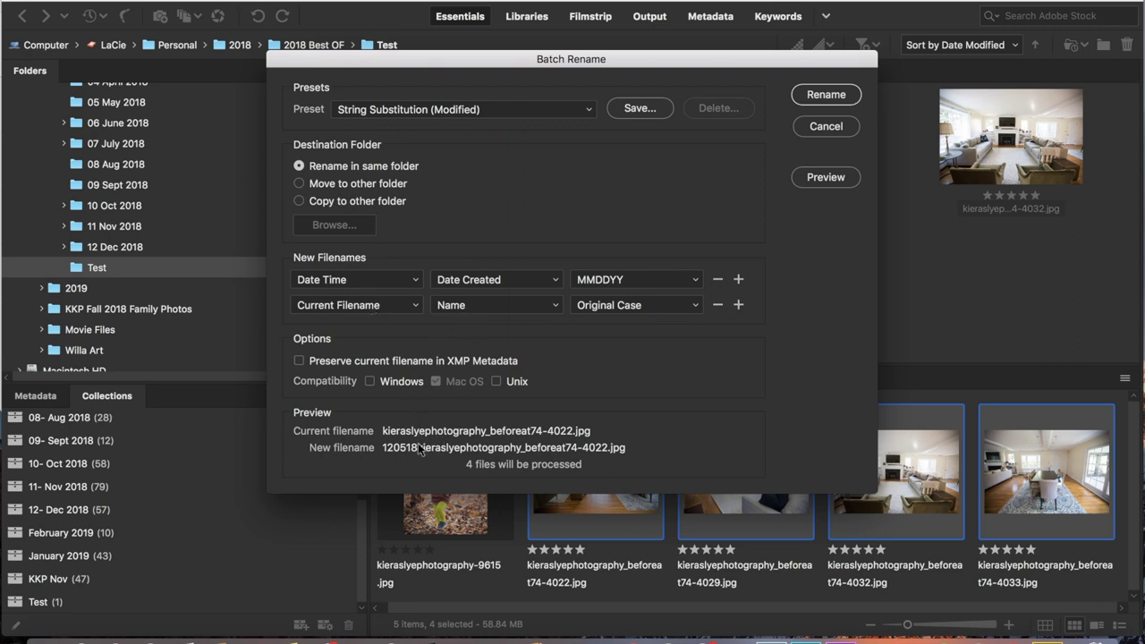
# Step: Make the second name part the text 'beforepicsat74' after Date Created and rename the photos
pyautogui.click(376, 305)
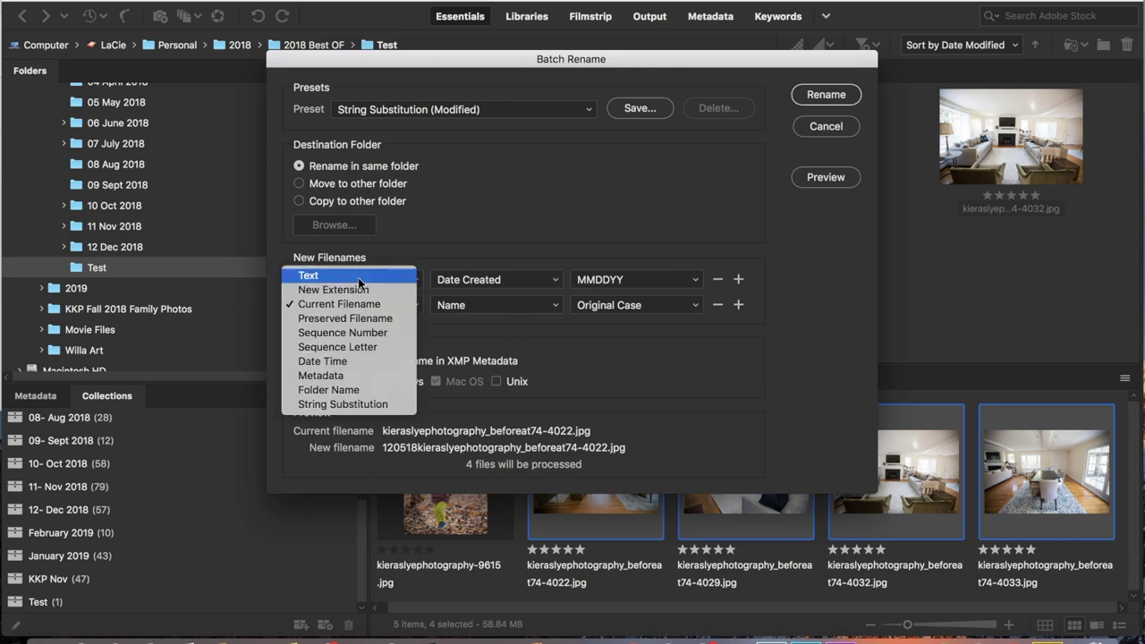
pyautogui.click(359, 278)
pyautogui.click(453, 305)
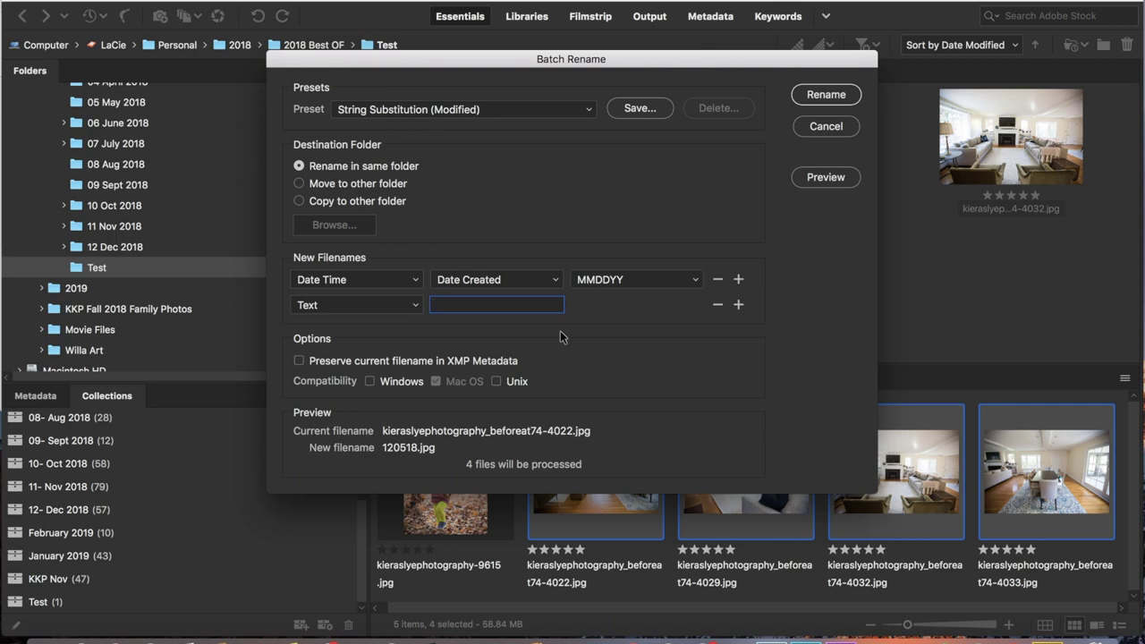
pyautogui.write('beforepicsat')
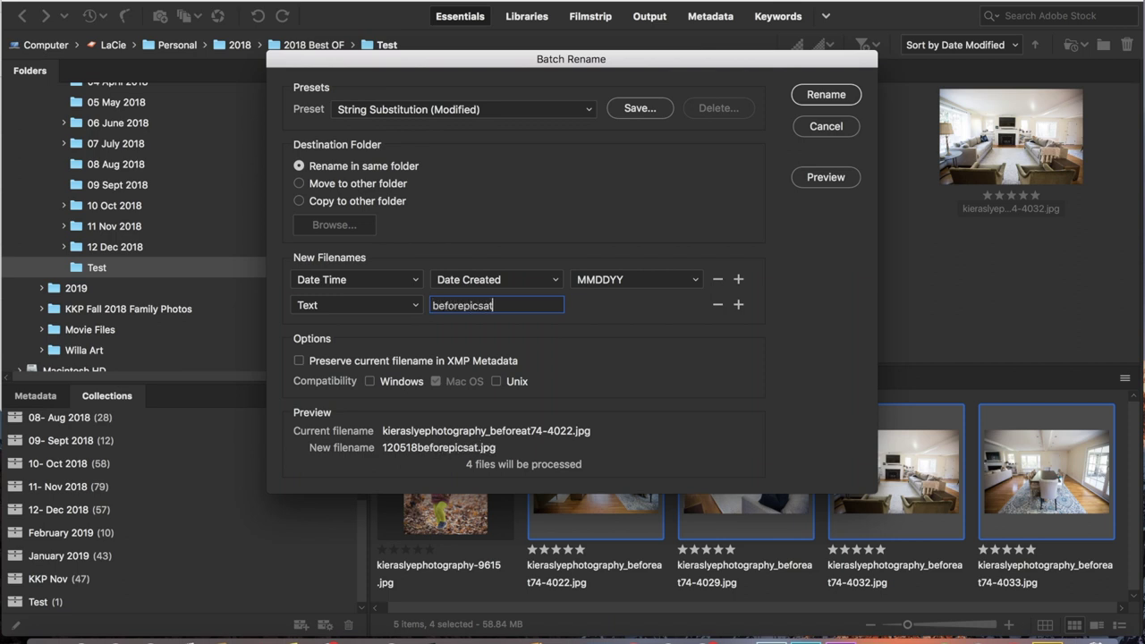
pyautogui.write('74')
pyautogui.click(501, 305)
pyautogui.click(826, 95)
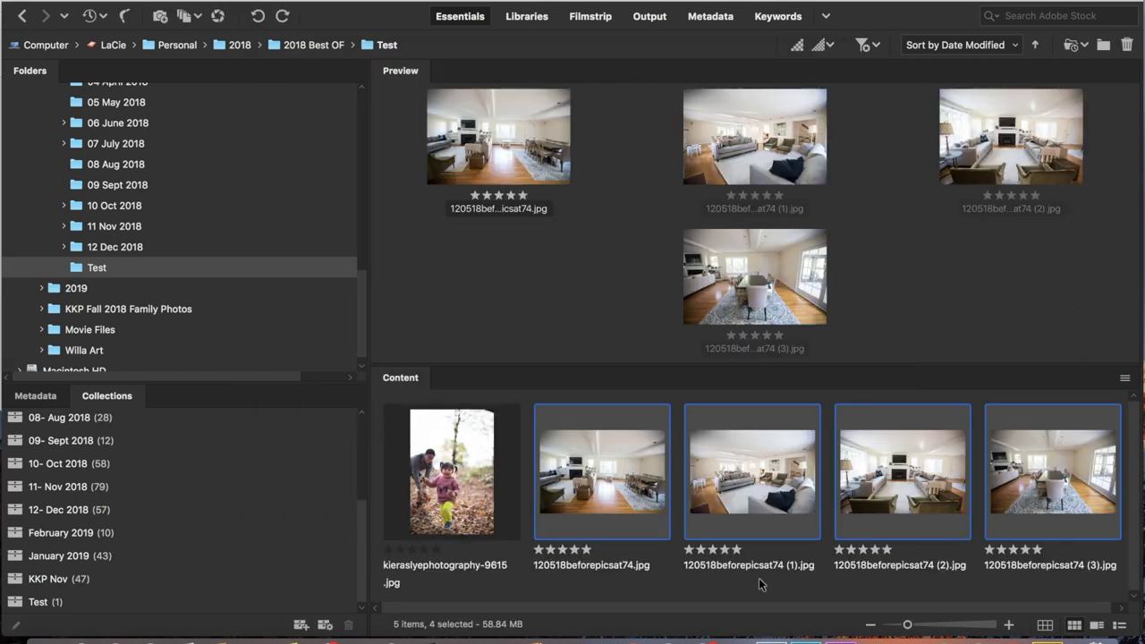
pyautogui.click(95, 268)
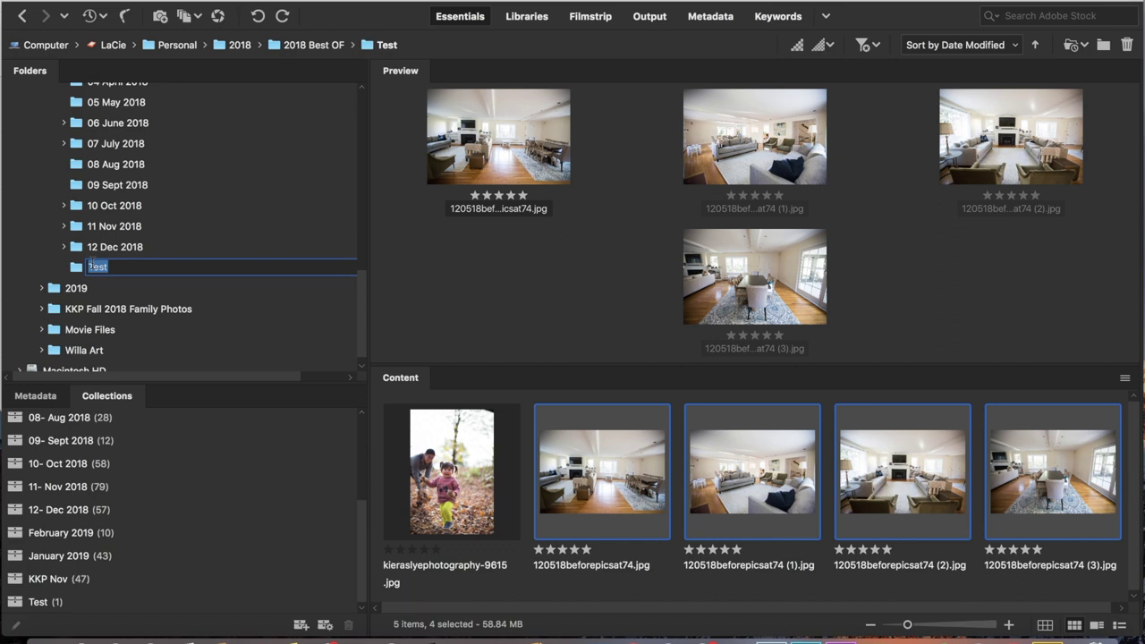
pyautogui.click(74, 270)
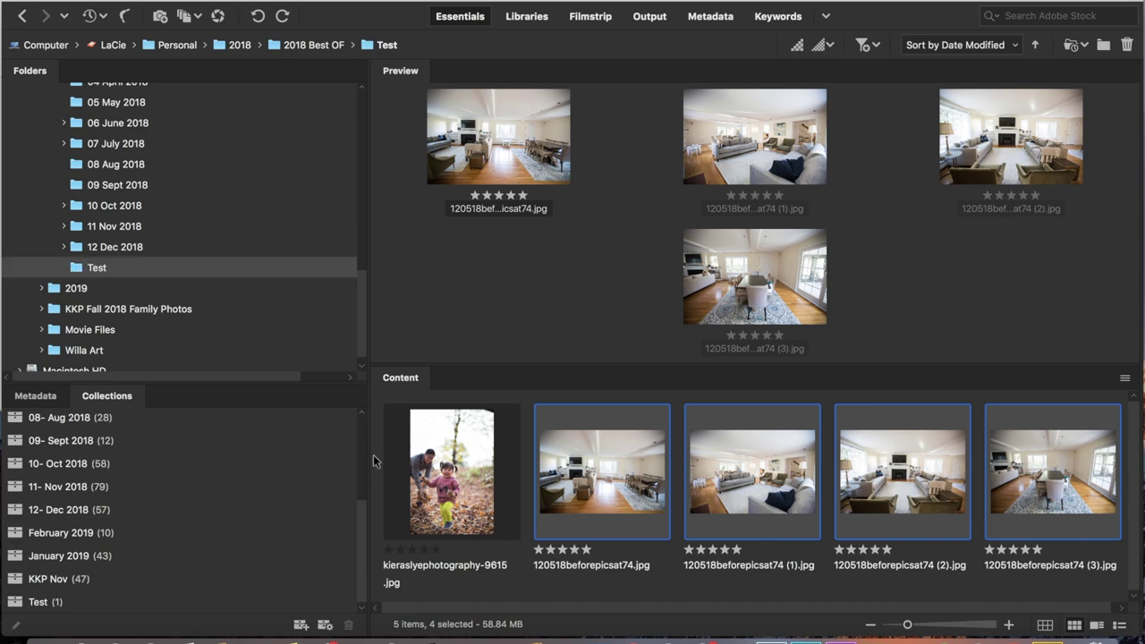
pyautogui.click(56, 602)
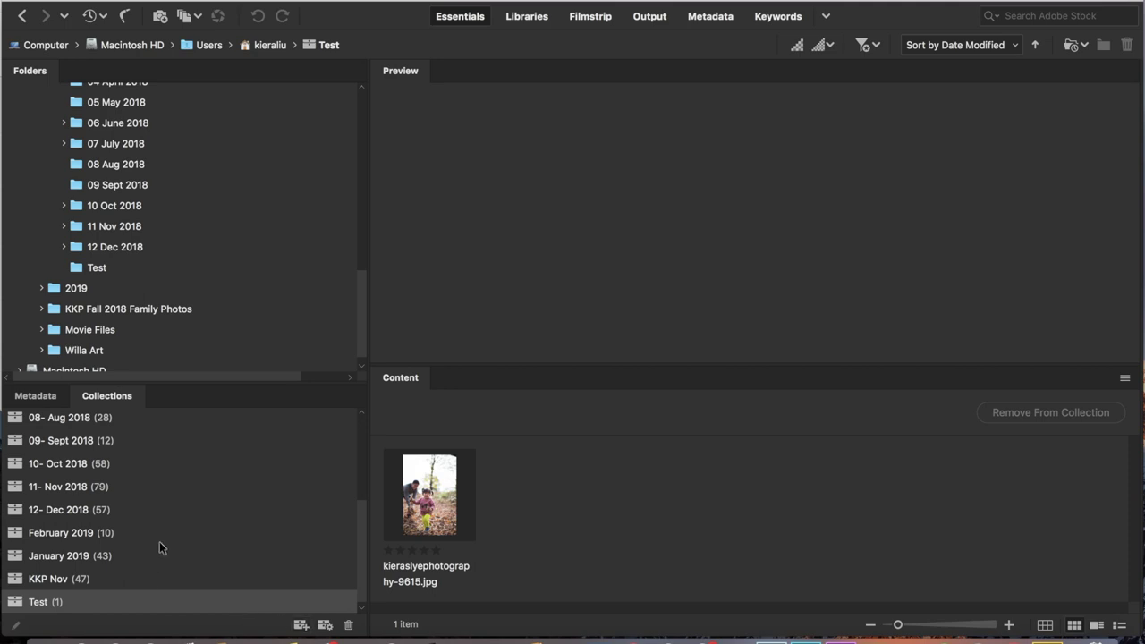
pyautogui.click(111, 268)
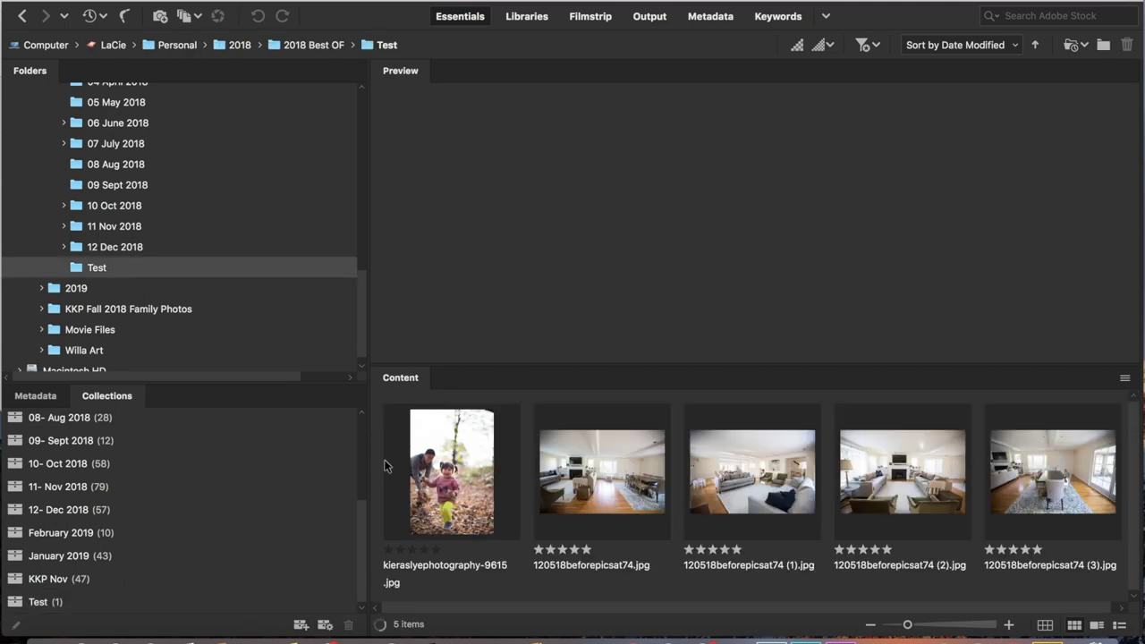
pyautogui.click(47, 638)
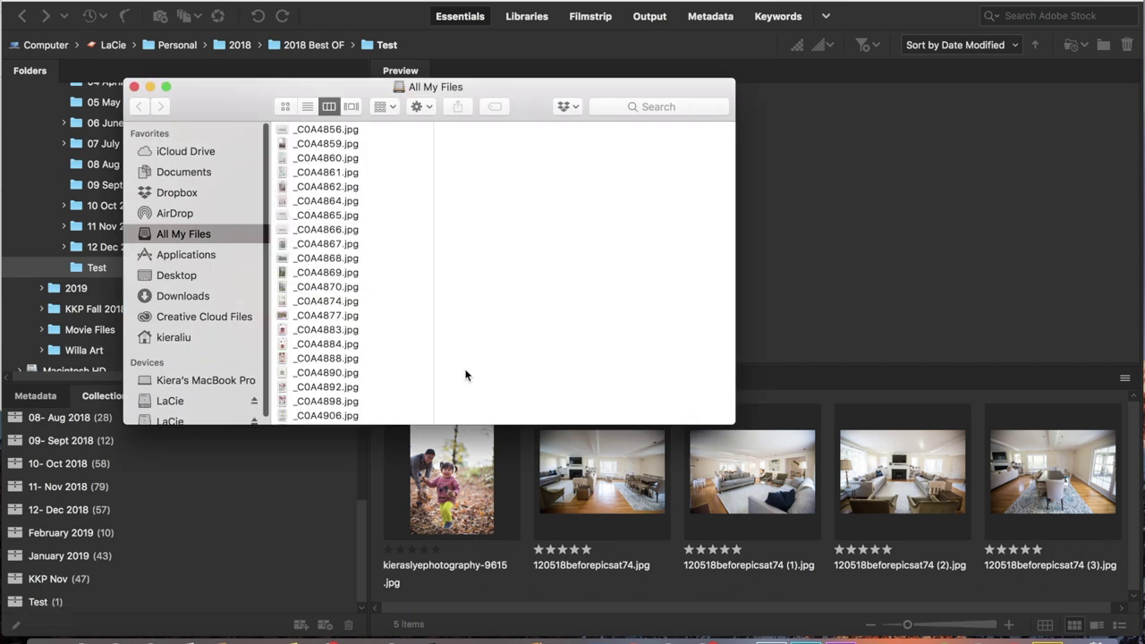
# Step: In Finder, browse LaCie > Personal > 2018 > 2018 Best OF > Test and select the autumn portrait
pyautogui.click(172, 416)
pyautogui.click(409, 214)
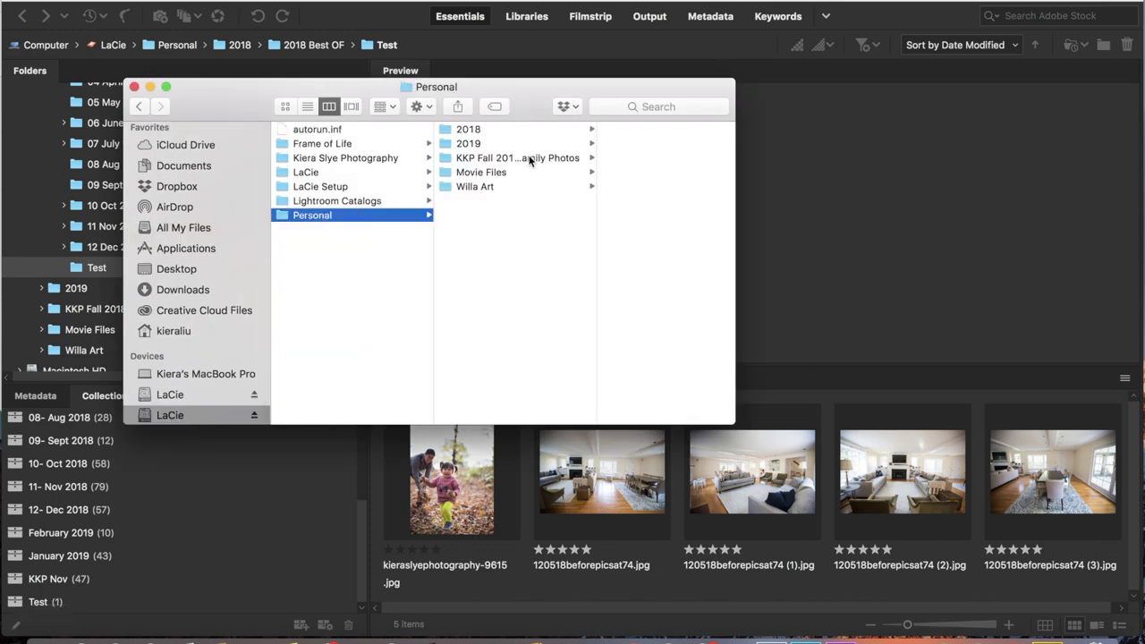
pyautogui.click(490, 129)
pyautogui.click(627, 241)
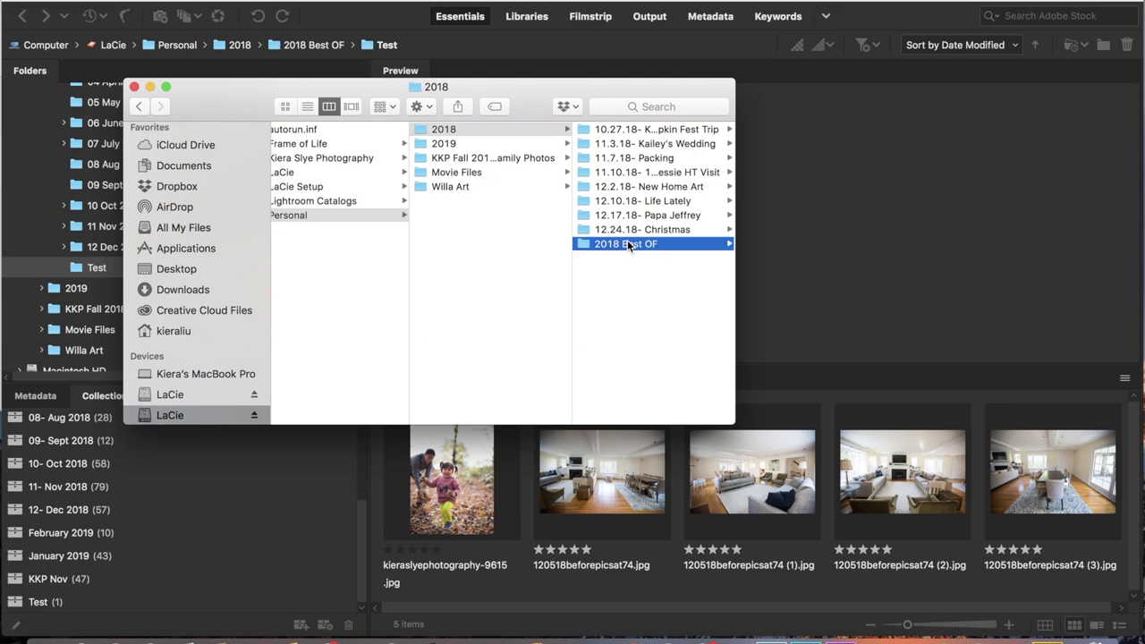
pyautogui.click(617, 302)
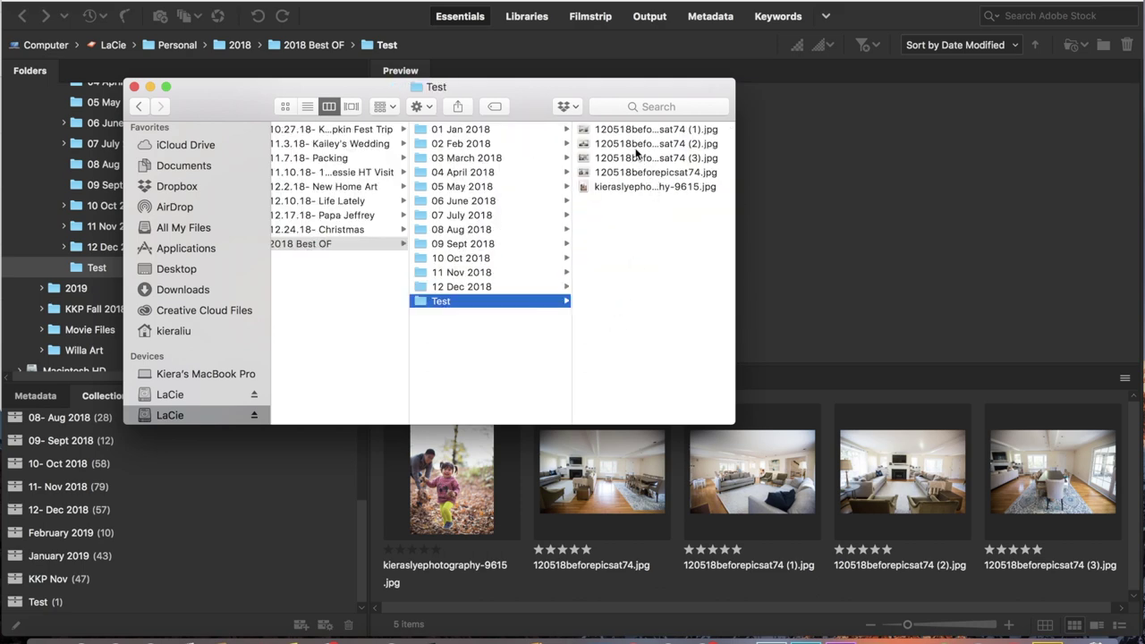
pyautogui.click(623, 185)
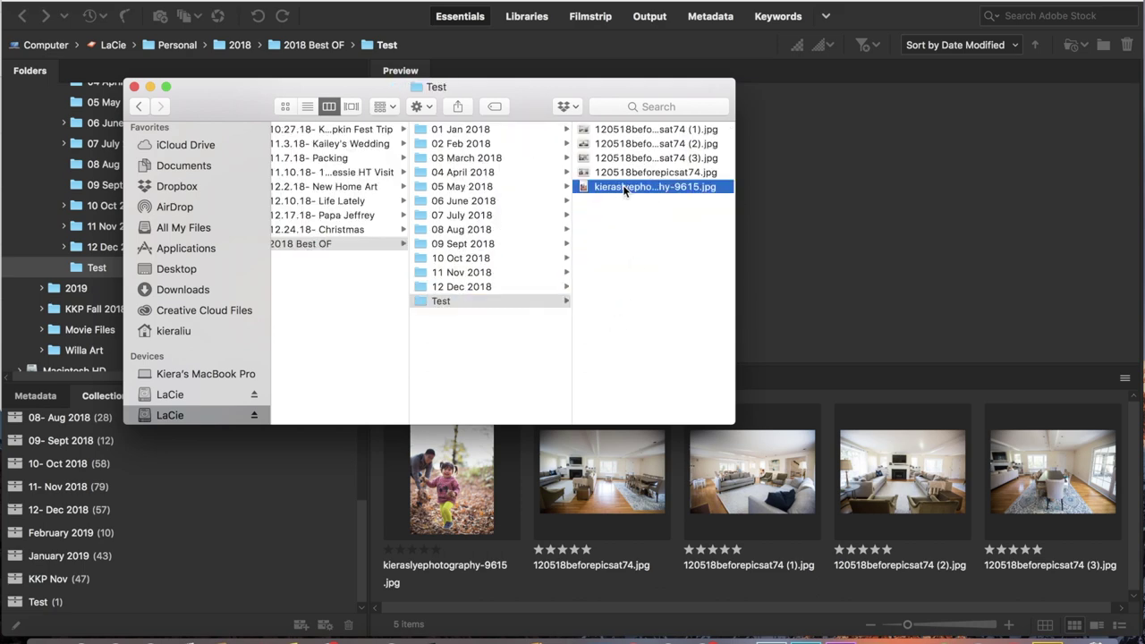
pyautogui.click(471, 541)
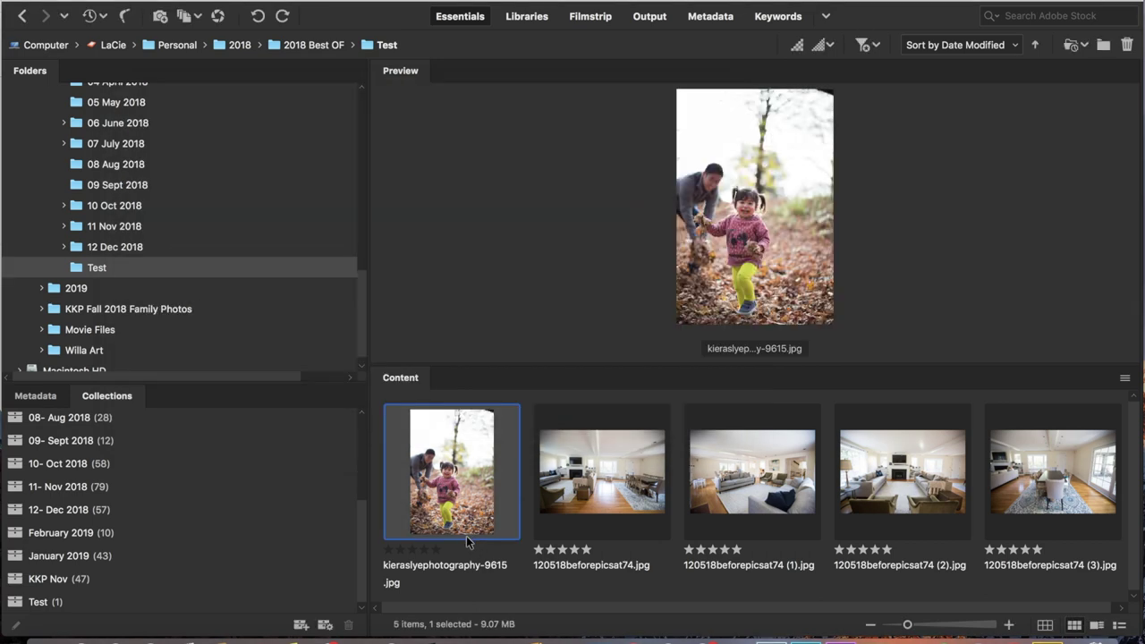
pyautogui.click(433, 568)
pyautogui.rightClick(463, 499)
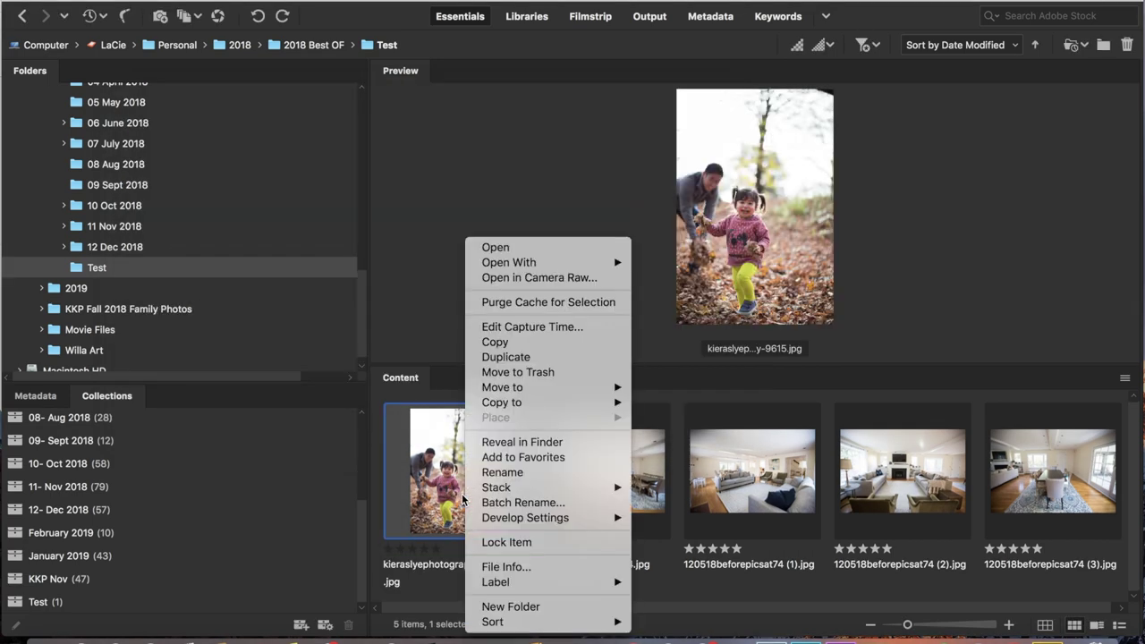
pyautogui.click(482, 475)
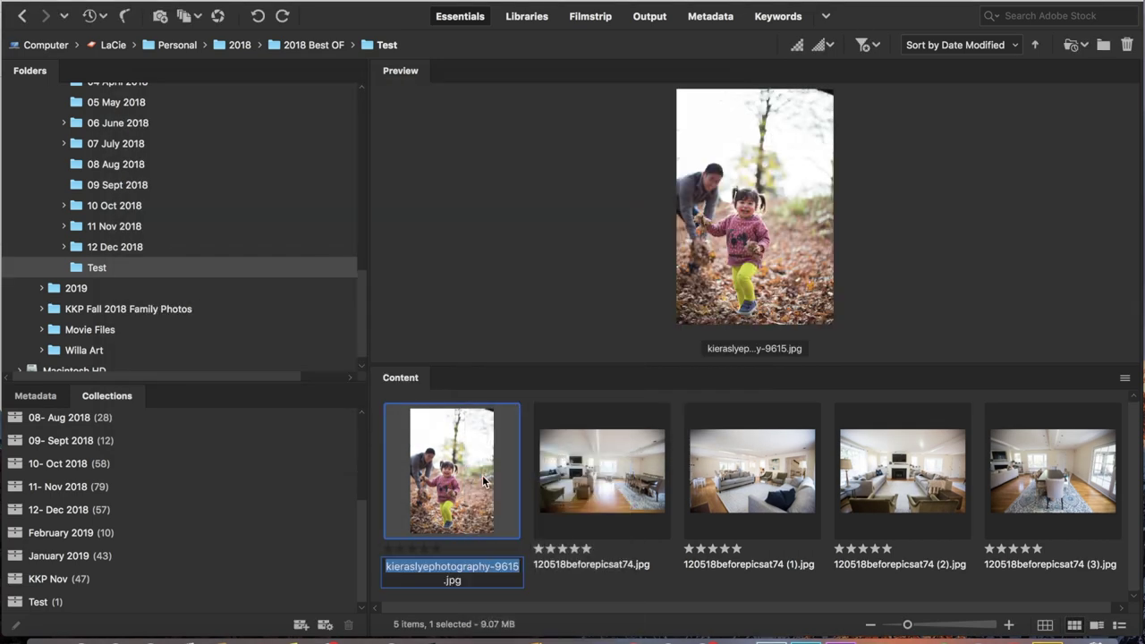
pyautogui.rightClick(450, 500)
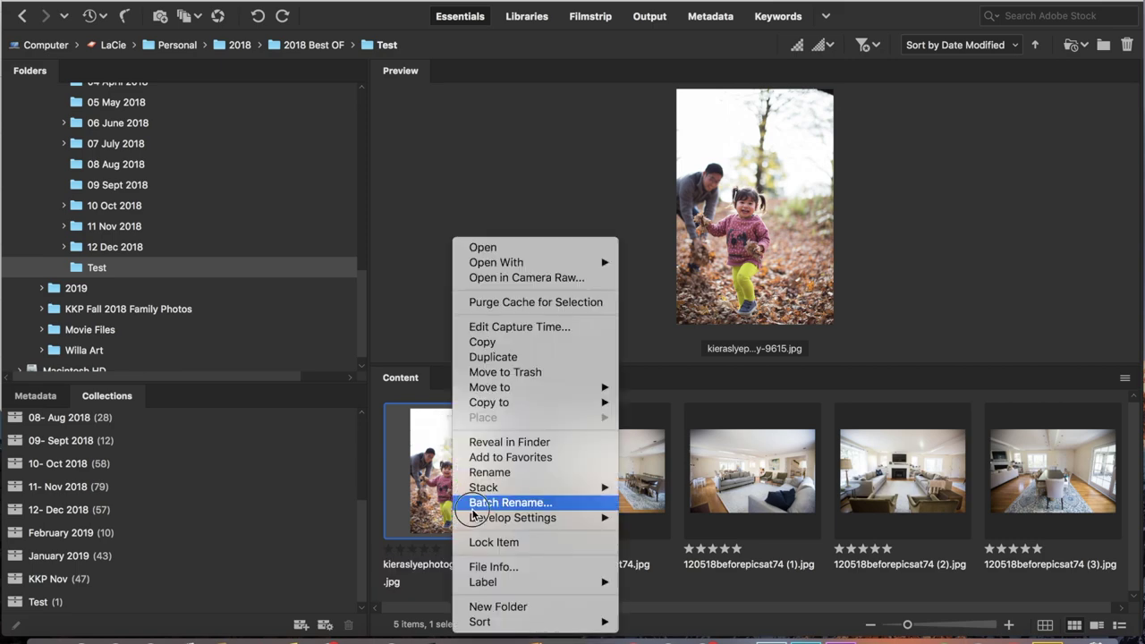
pyautogui.click(501, 503)
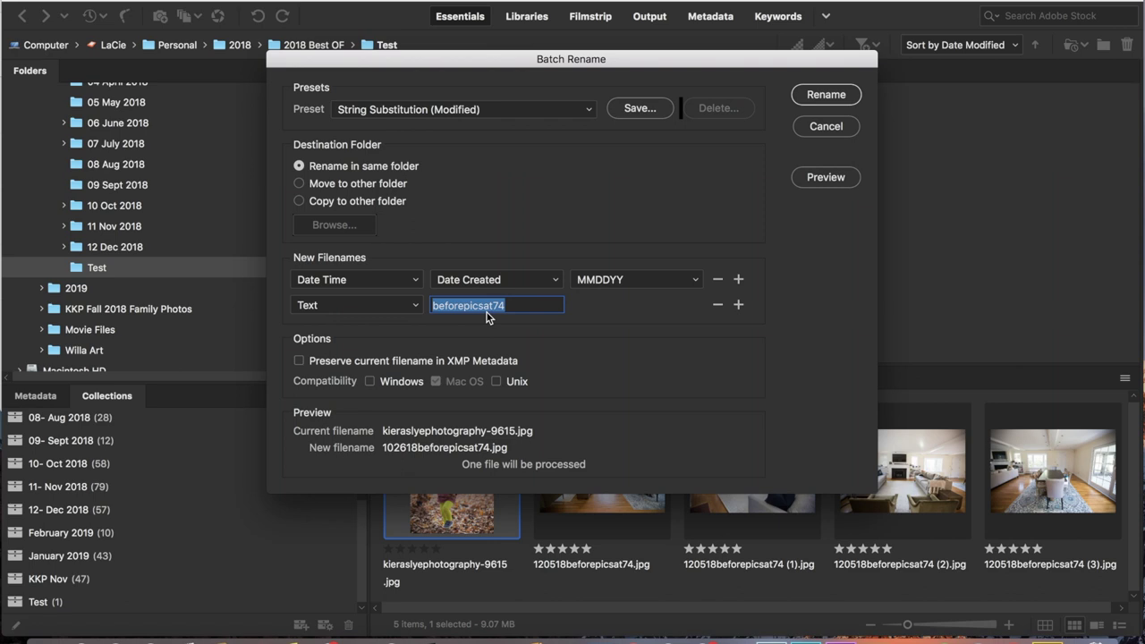
pyautogui.write('keene')
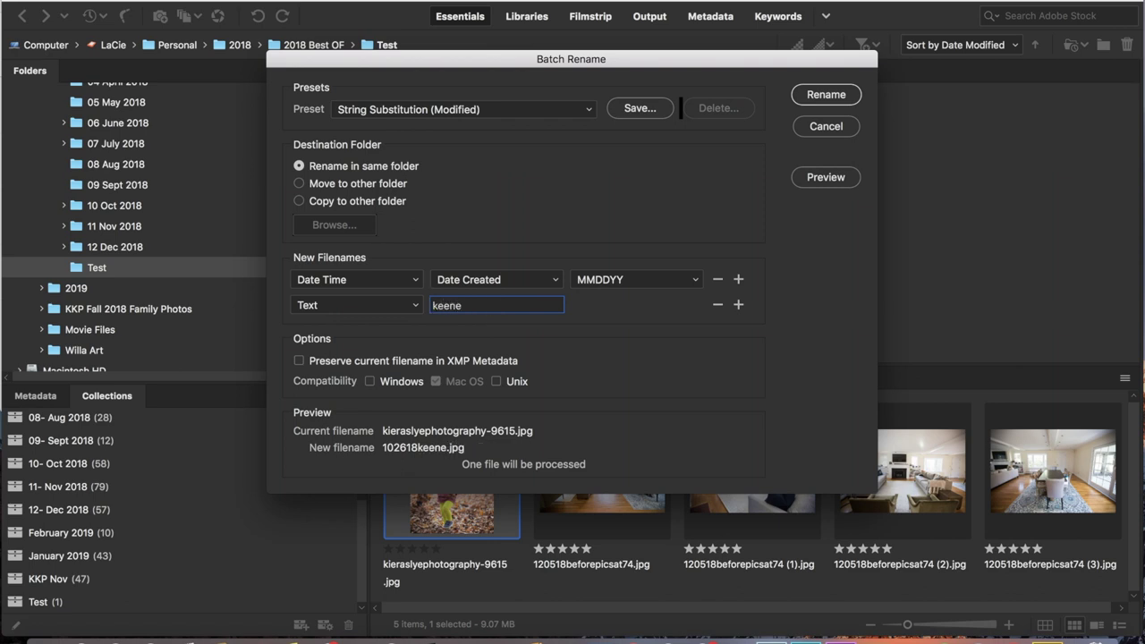
pyautogui.press('Left')
pyautogui.write('Willa')
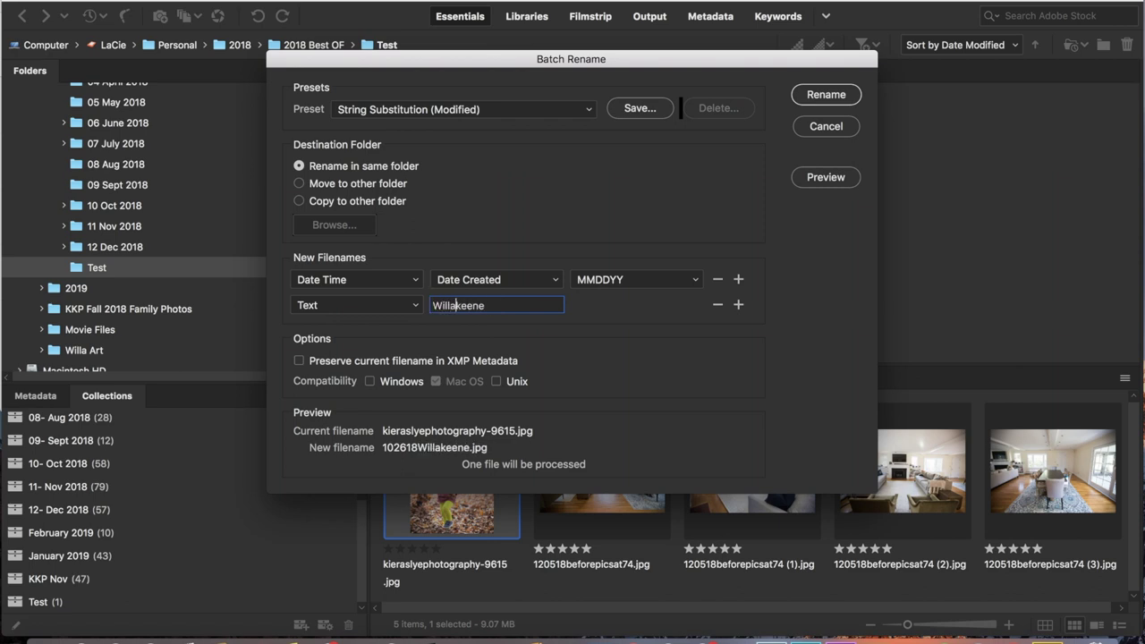
pyautogui.press('Delete')
pyautogui.write('K')
pyautogui.click(824, 95)
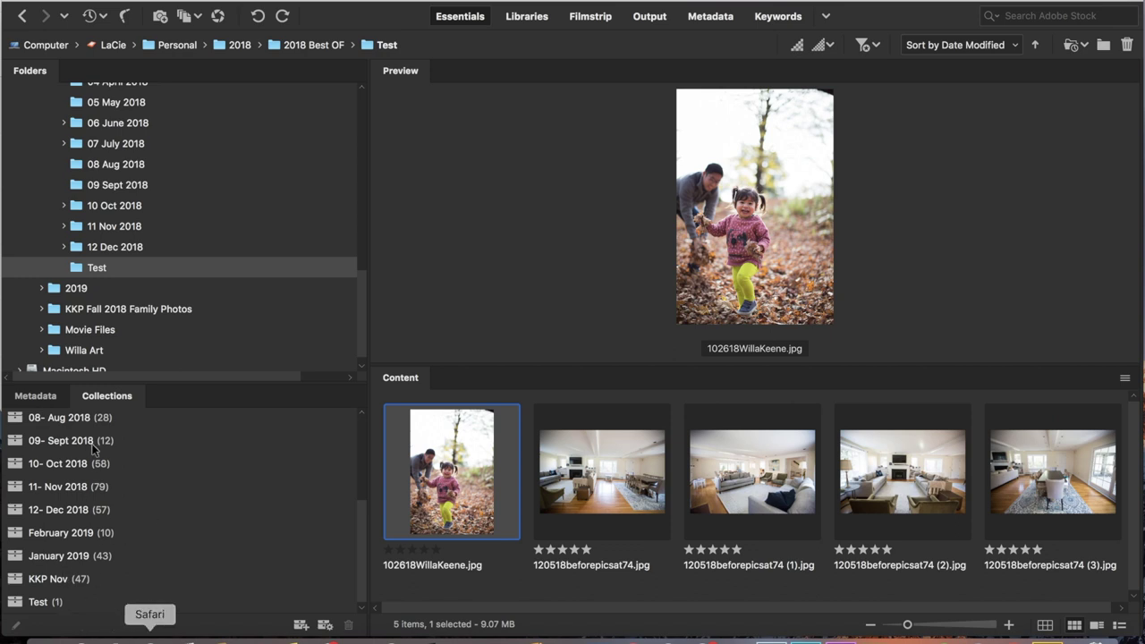
pyautogui.scroll(3, 141, 259)
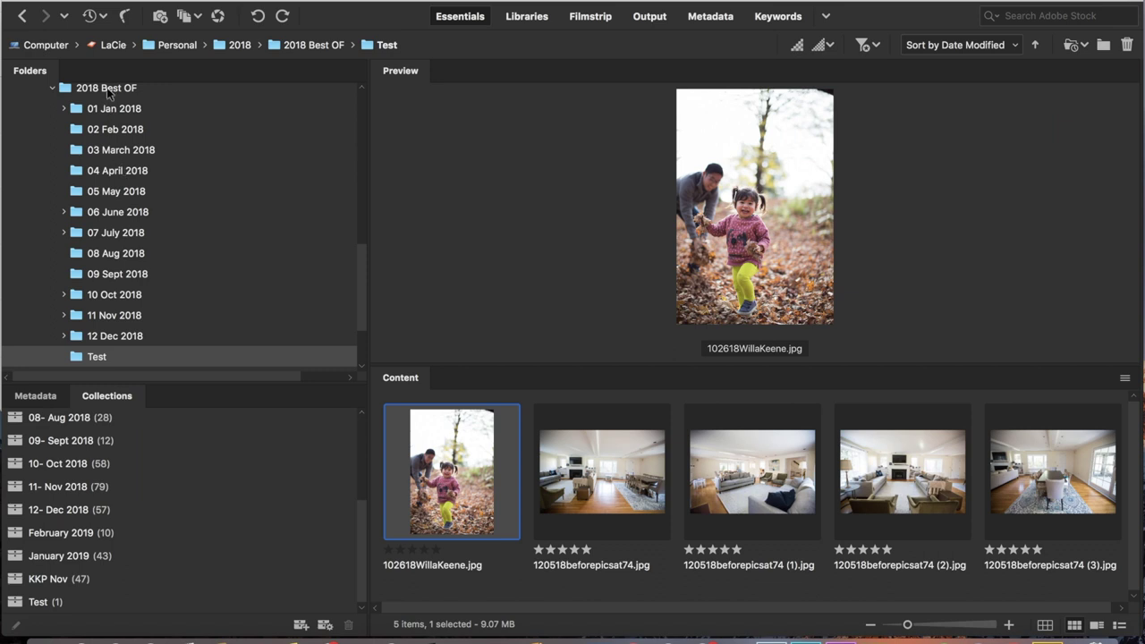
# Step: Show the 2018 Best OF folder's month subfolders, 13 items in all
pyautogui.click(109, 89)
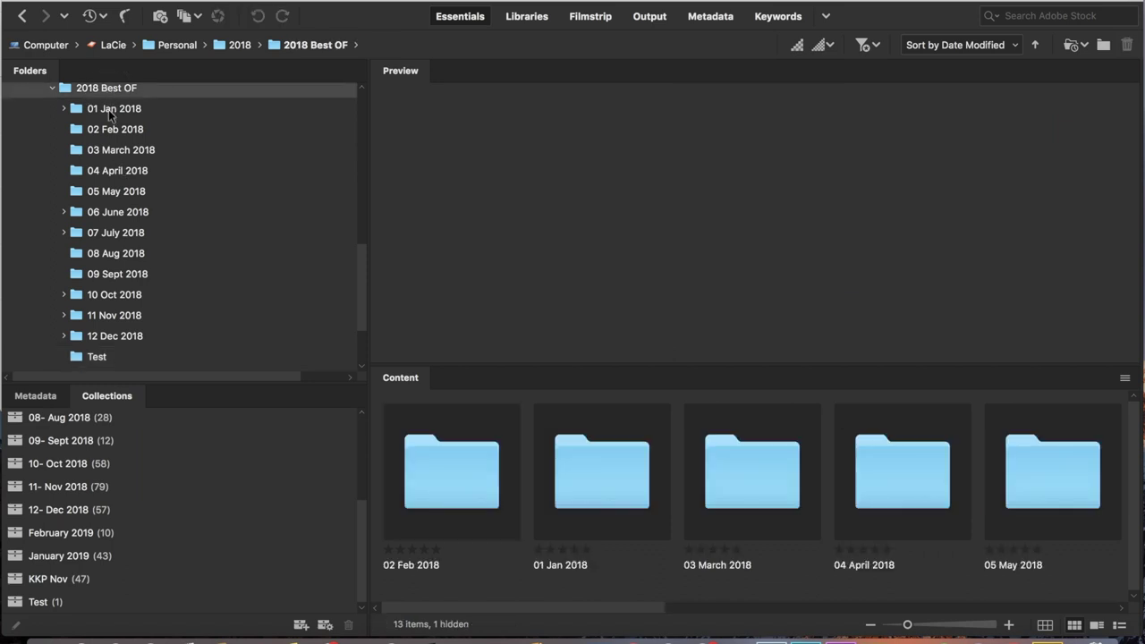